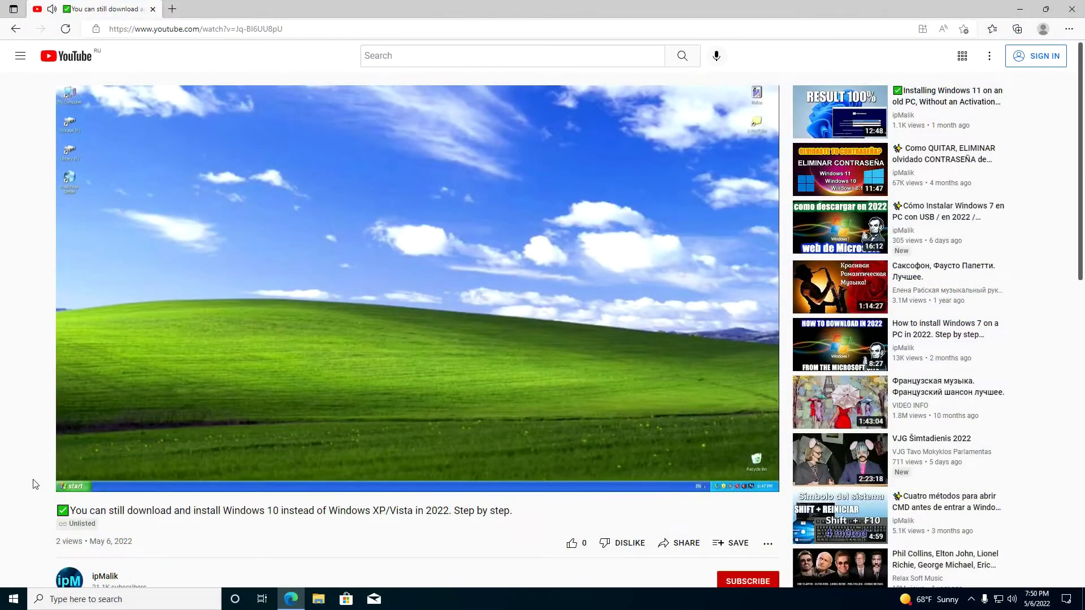
Scroll below the tutorial video and expand its description with SHOW MORE
scroll(35, 484, down, 5)
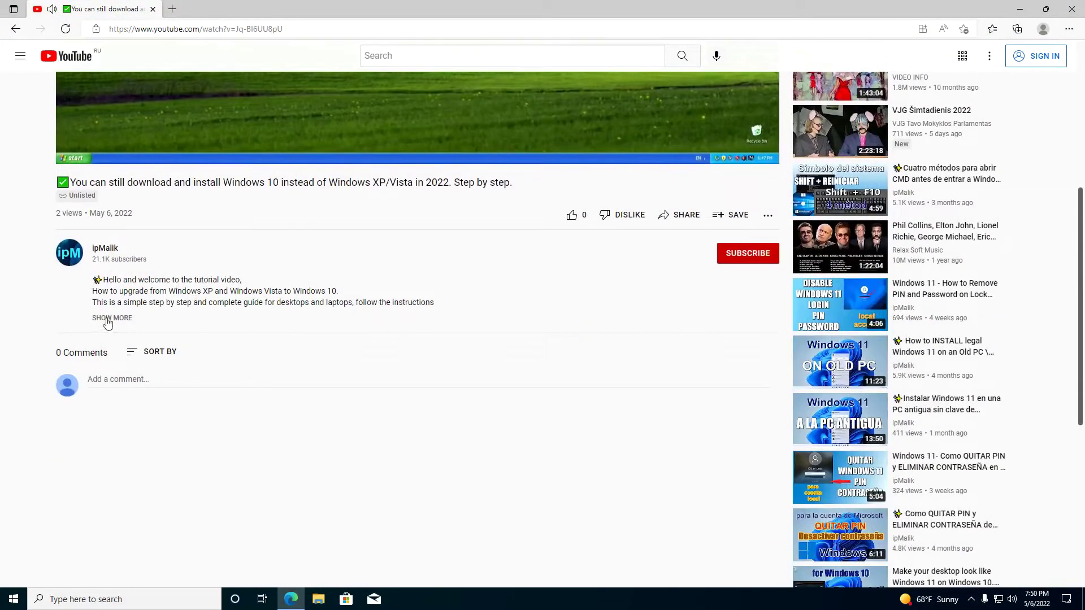
click(108, 320)
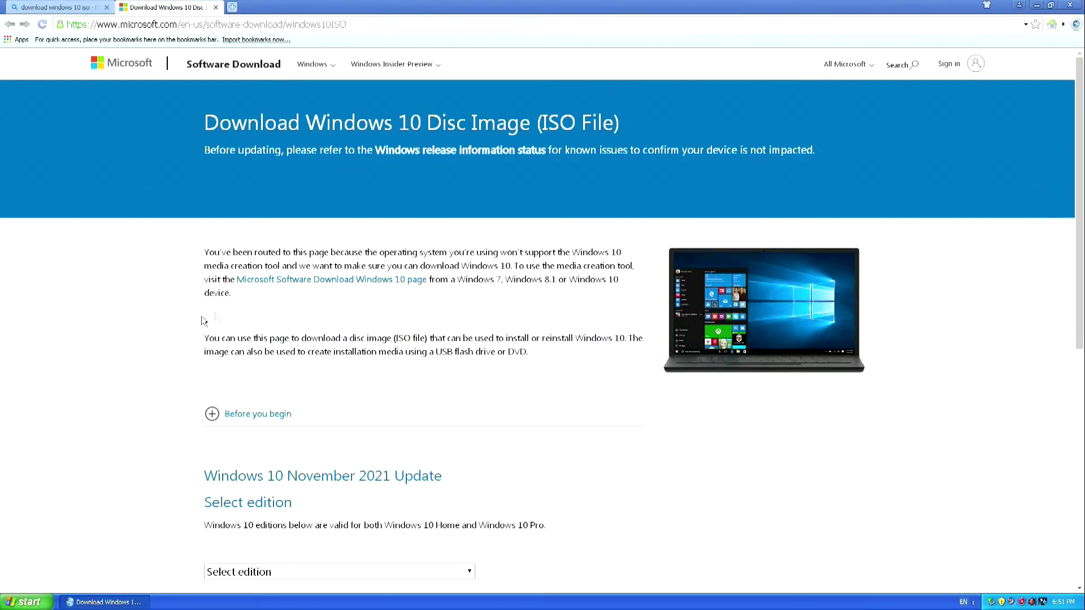
scroll(158, 330, down, 3)
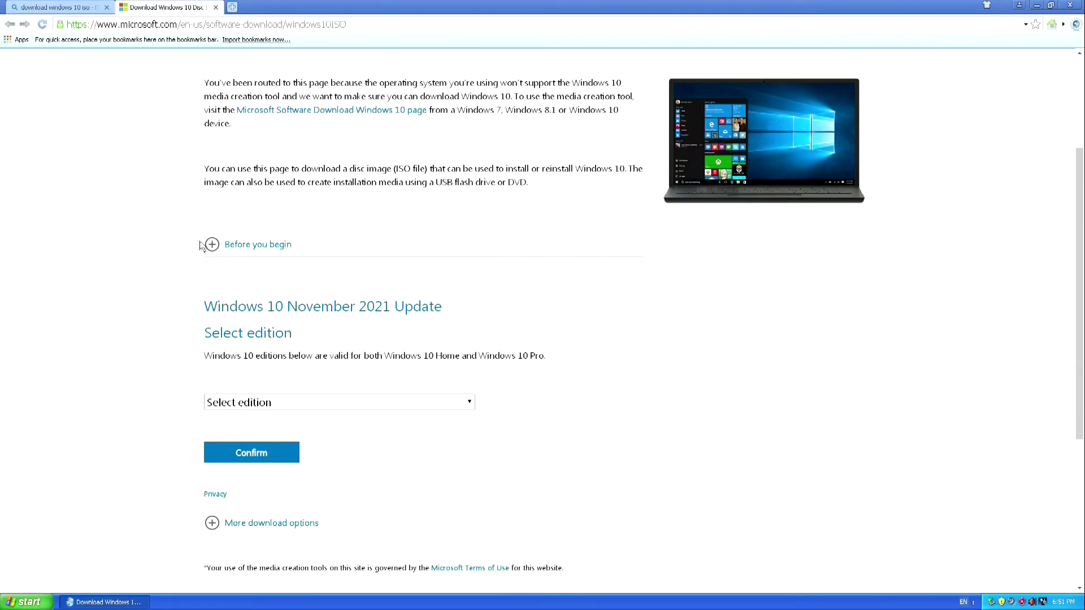
click(212, 245)
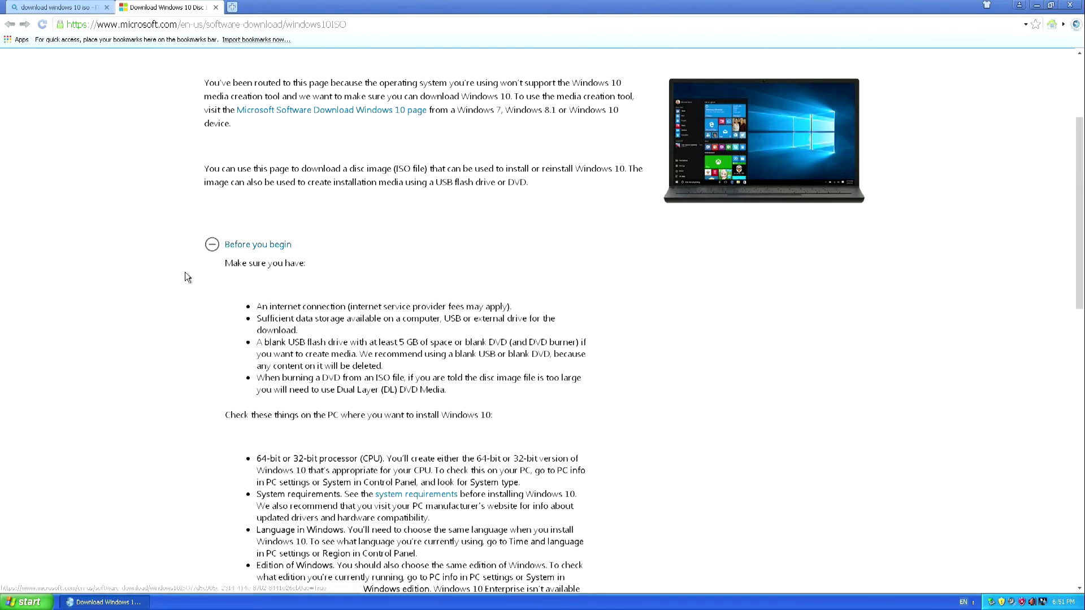
scroll(184, 273, down, 4)
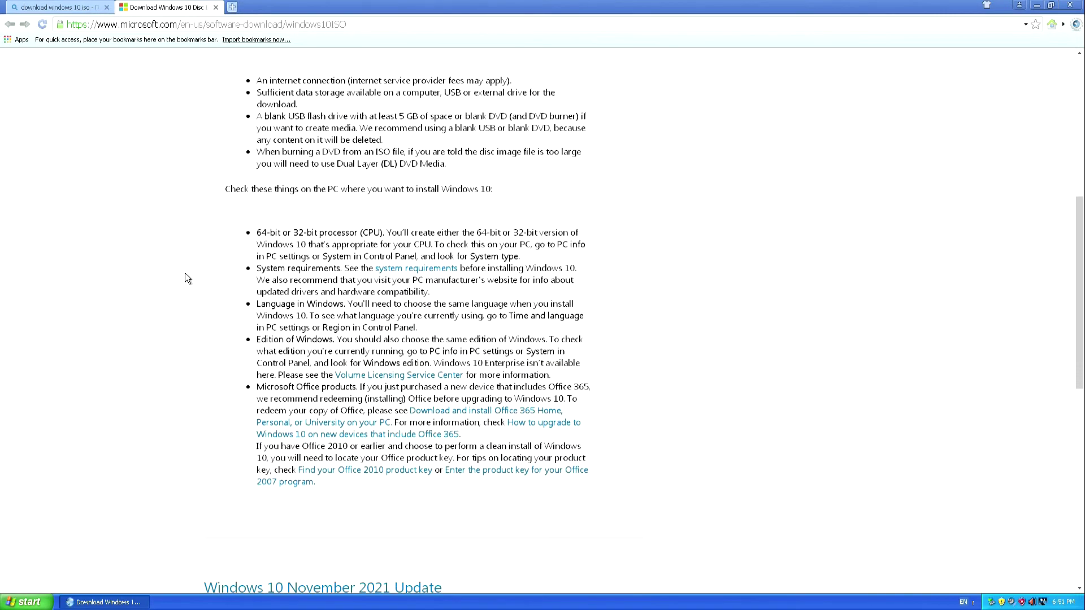
scroll(185, 273, up, 4)
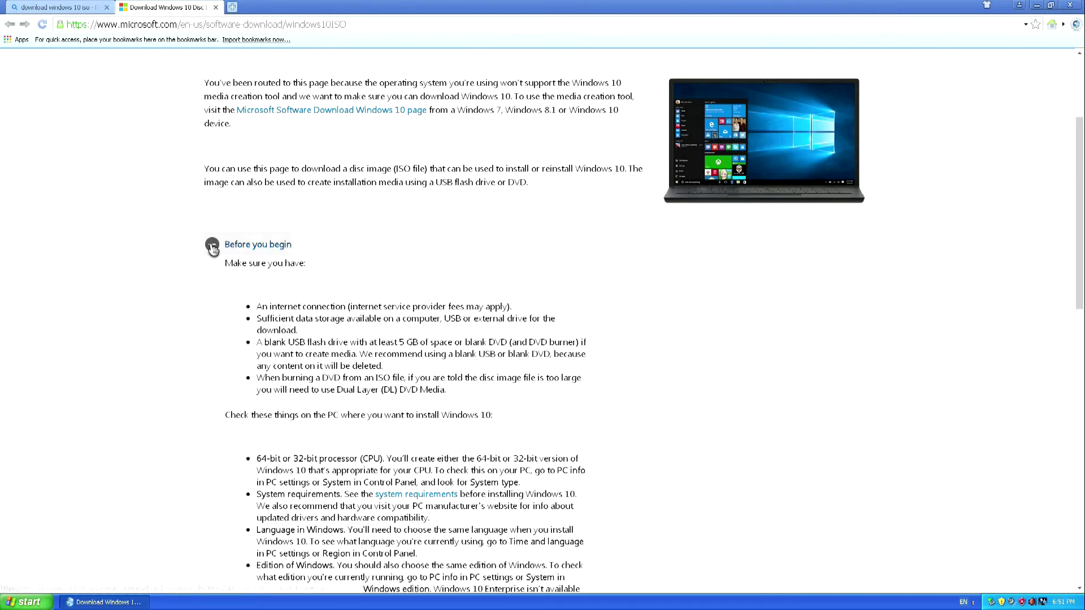
click(212, 245)
scroll(150, 296, down, 3)
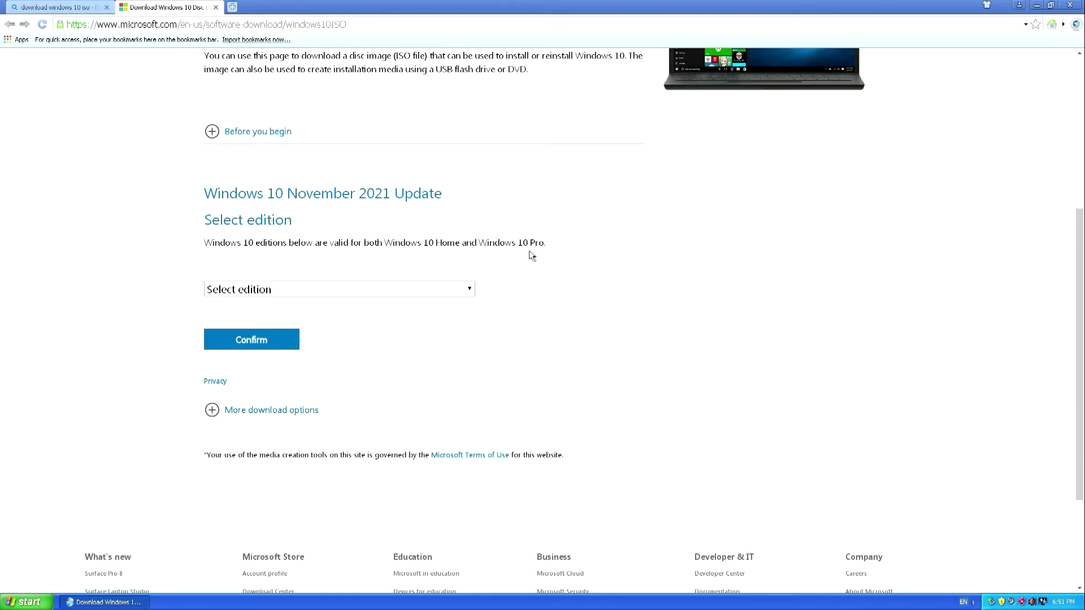
Select the Windows 10 (multi-edition ISO) edition and English (United States) language, confirming each
click(470, 291)
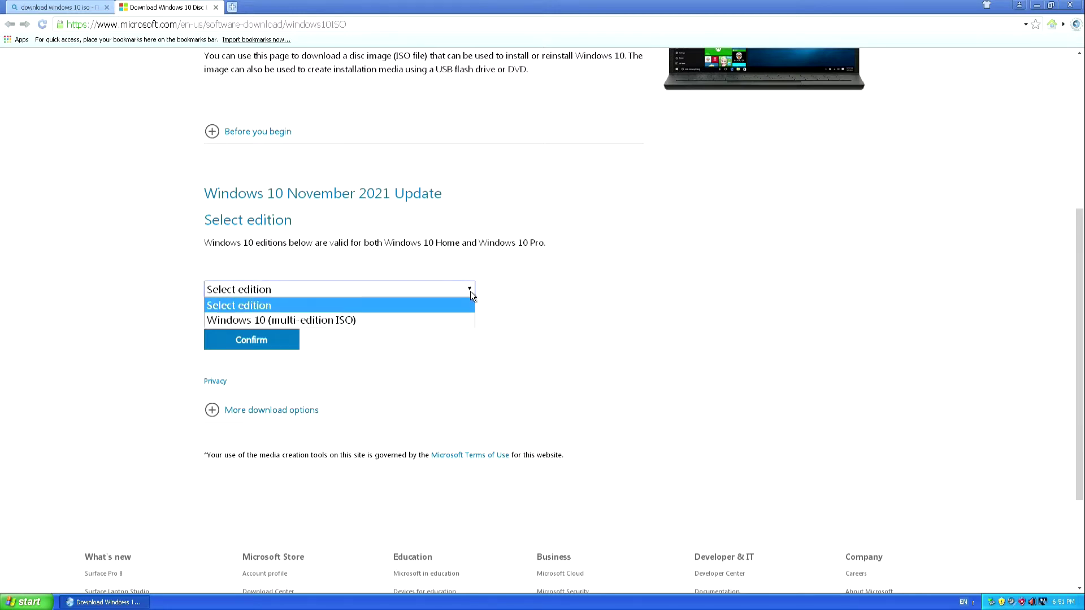
click(413, 320)
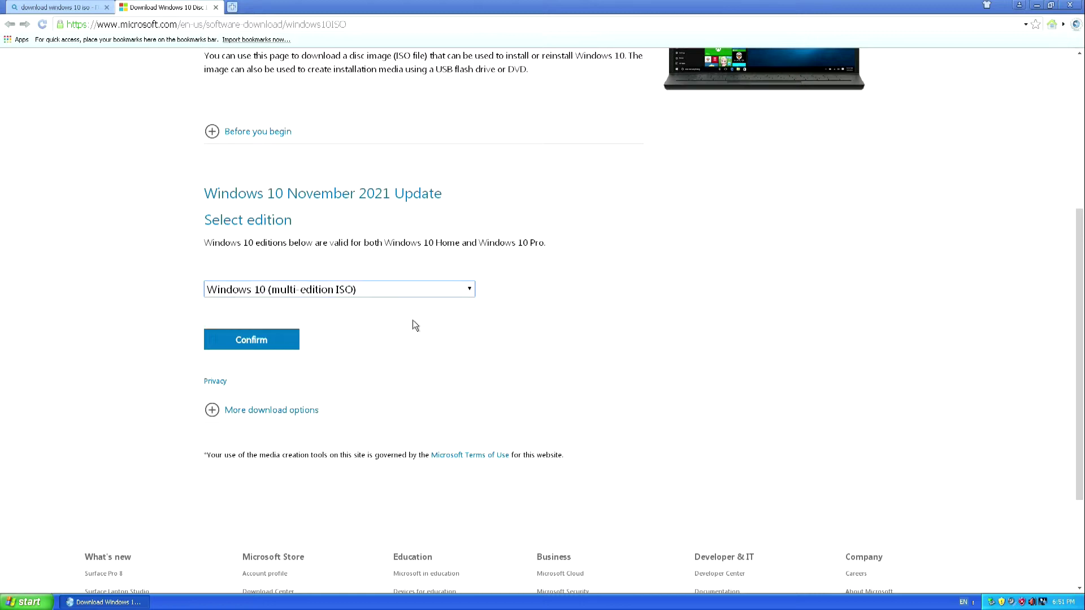
click(286, 342)
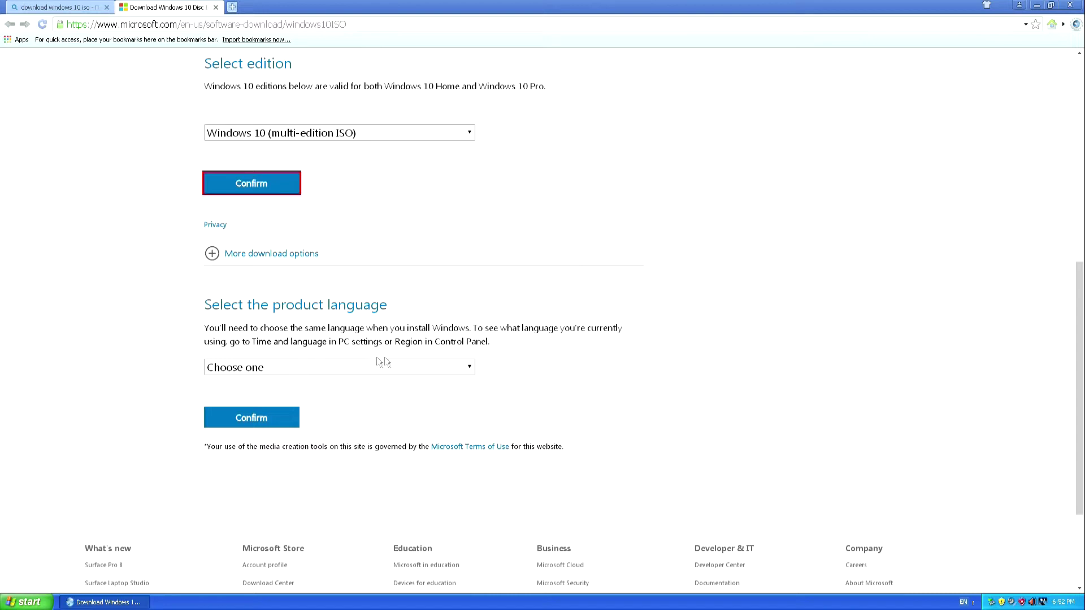
click(469, 366)
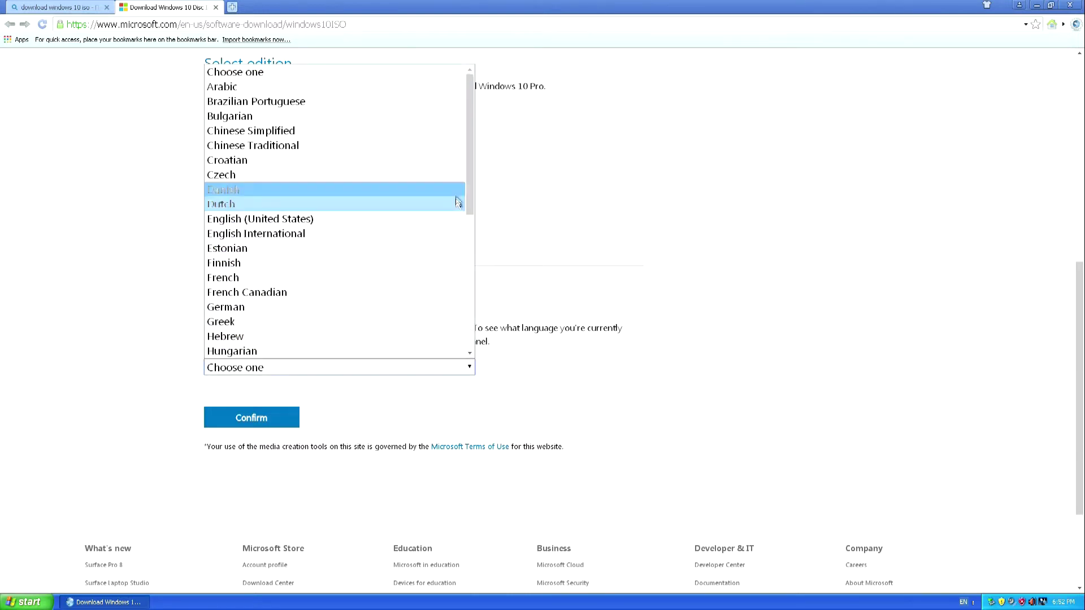
click(364, 219)
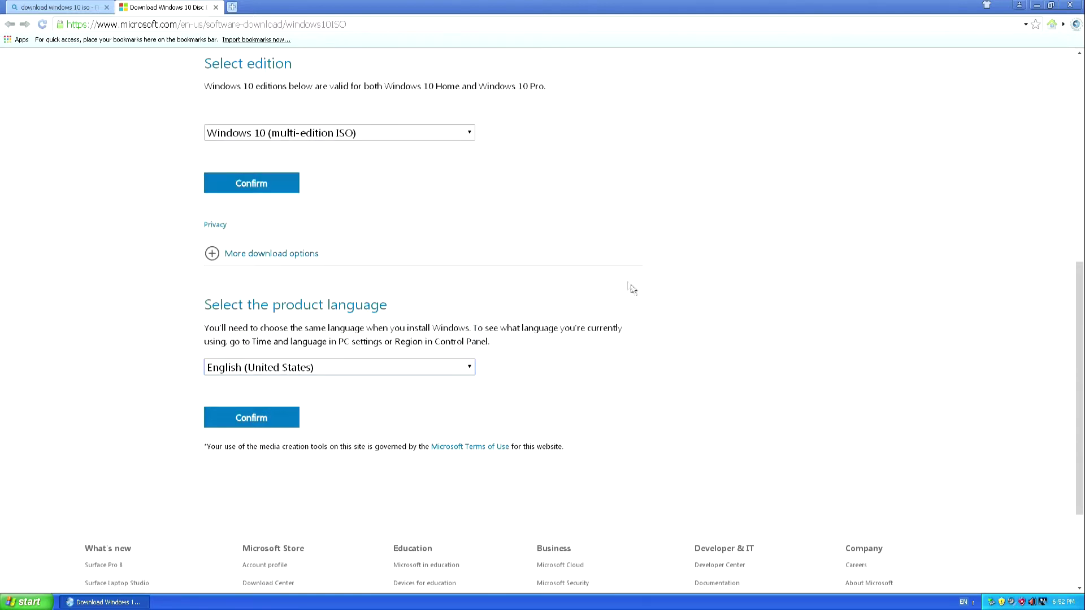
click(274, 418)
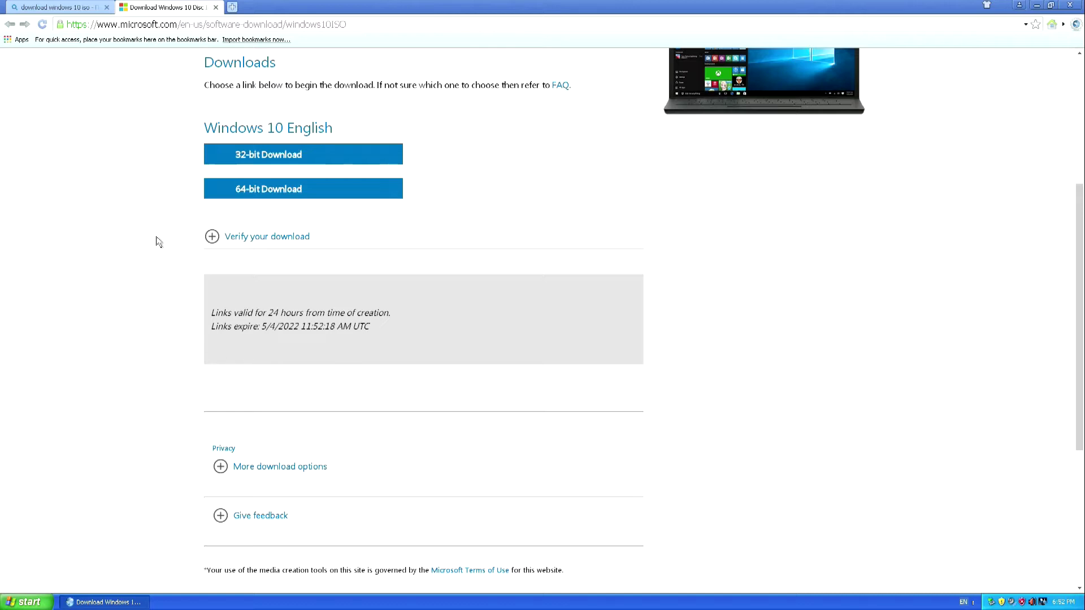
Start the 64-bit Windows 10 ISO download and show the full downloads list
scroll(170, 174, up, 1)
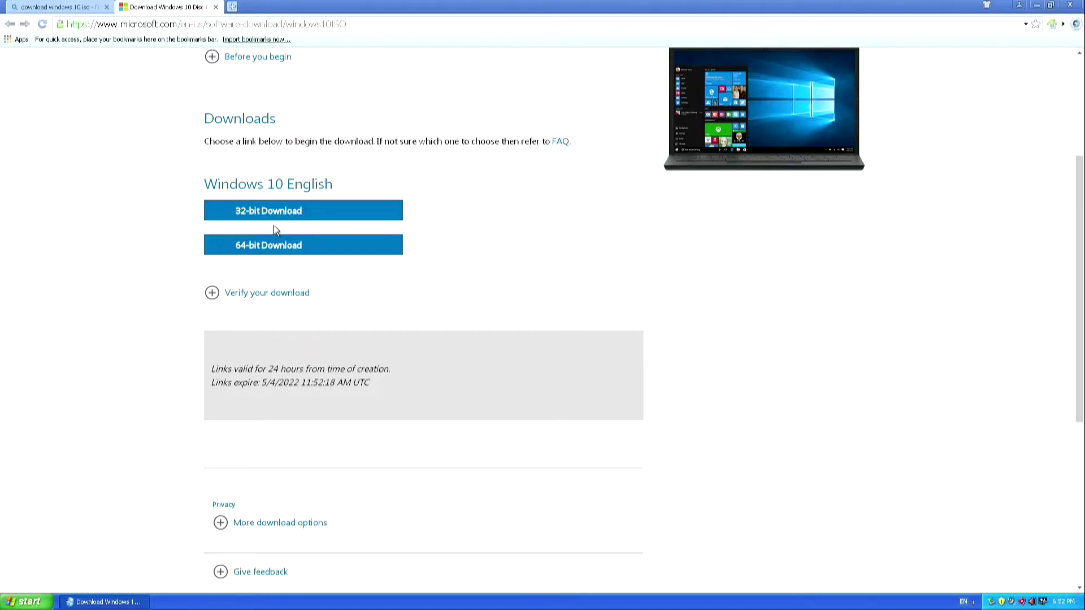
click(384, 251)
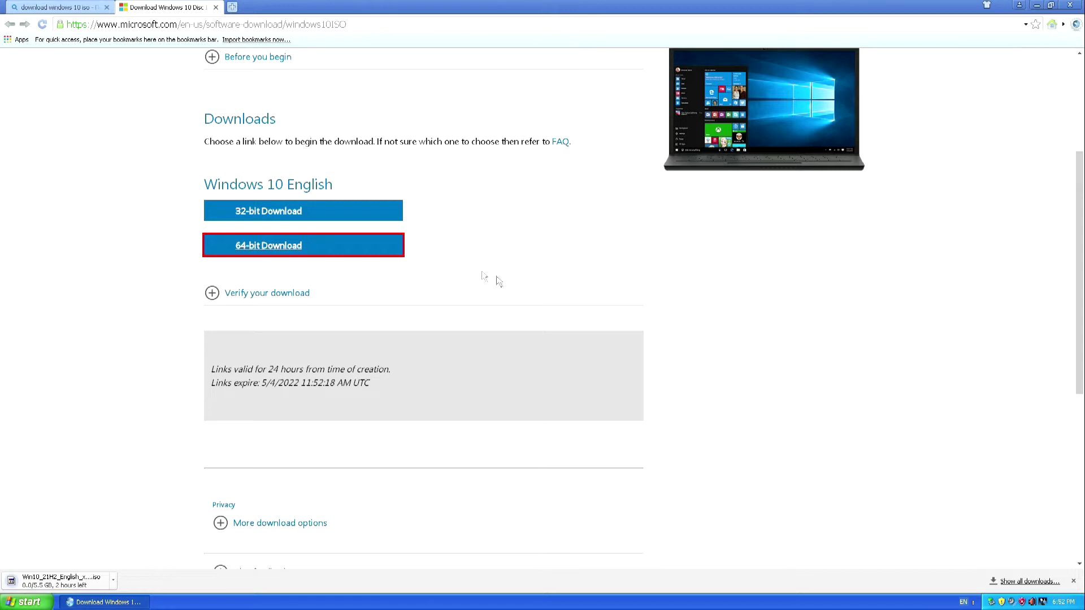
click(1029, 582)
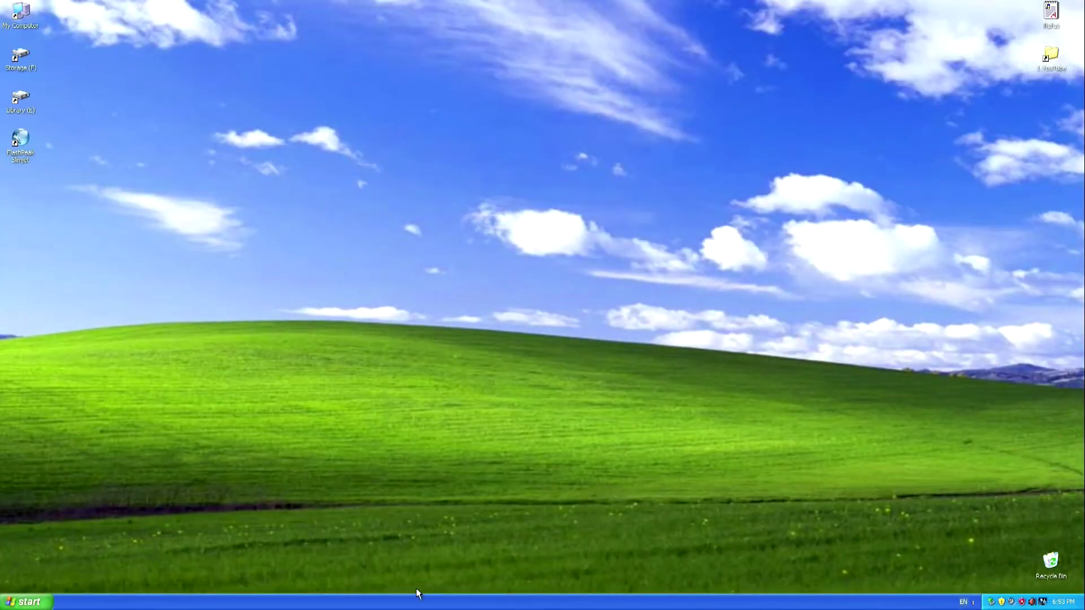
click(33, 602)
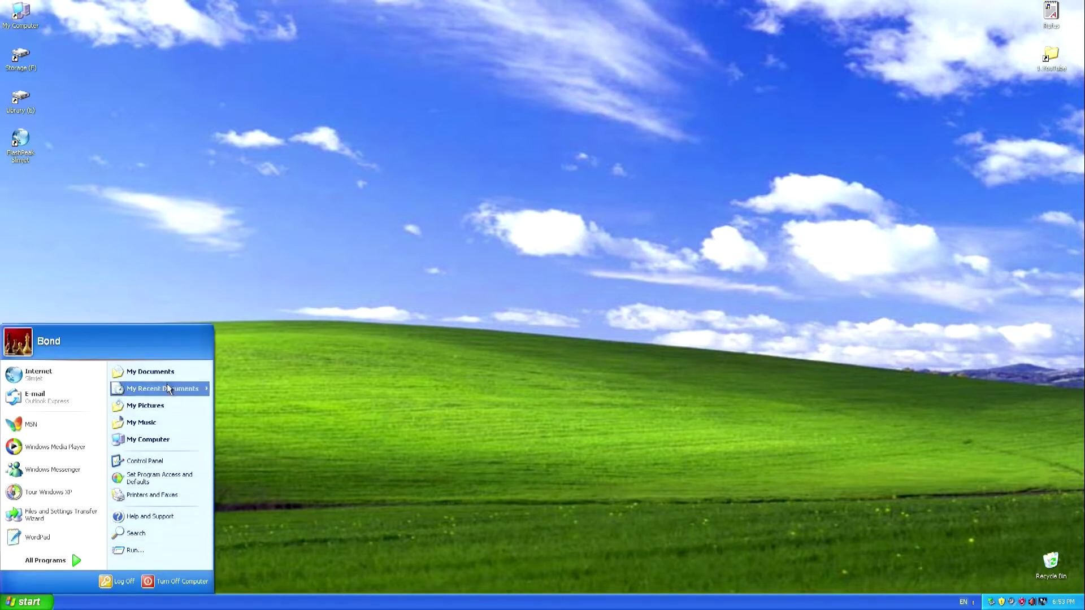
click(155, 371)
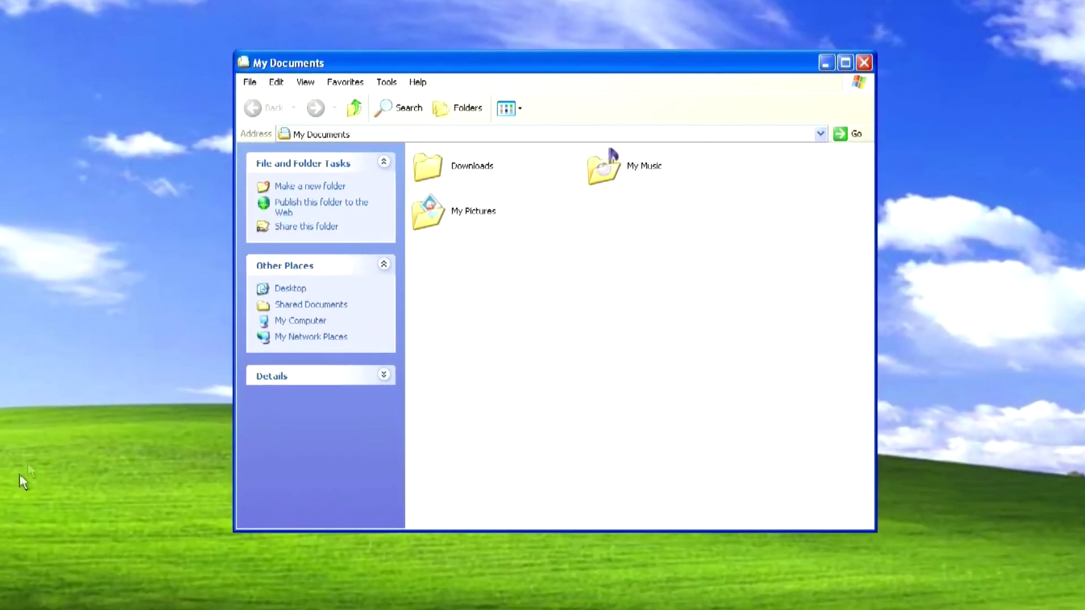
click(476, 169)
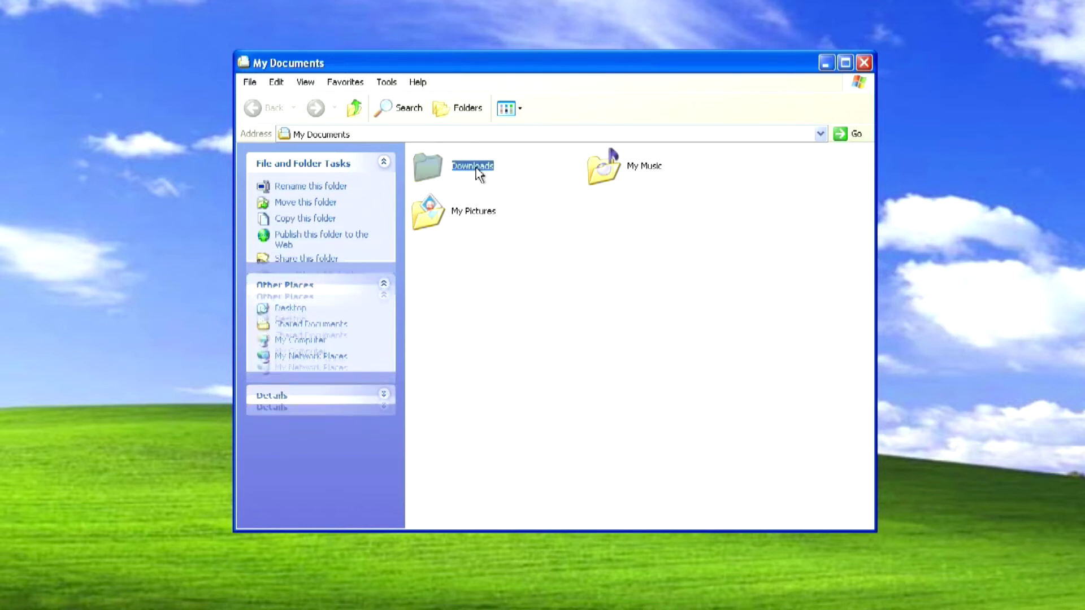
double_click(476, 168)
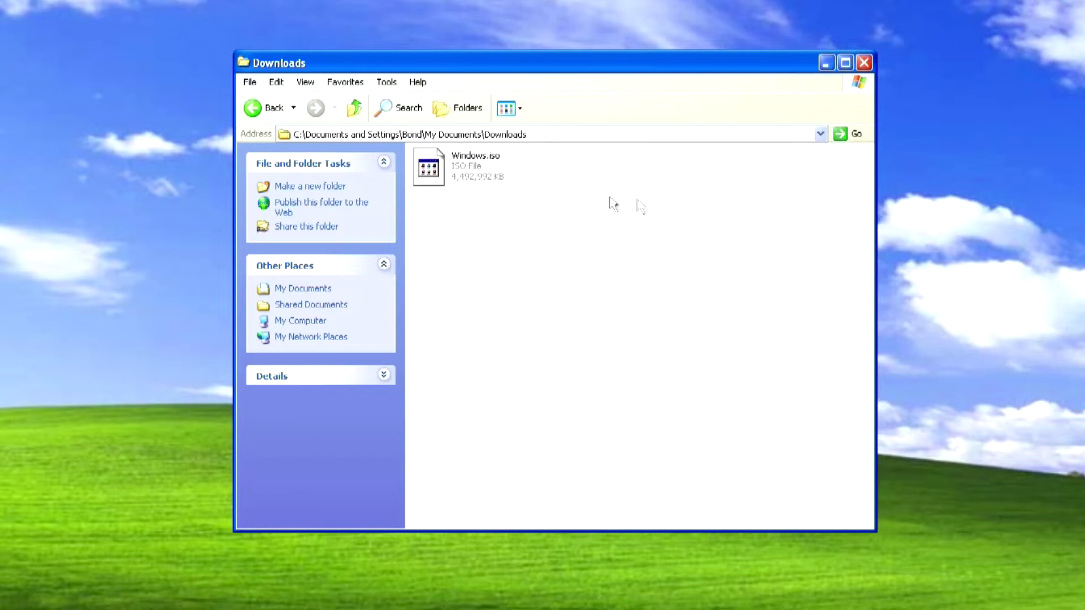
click(864, 62)
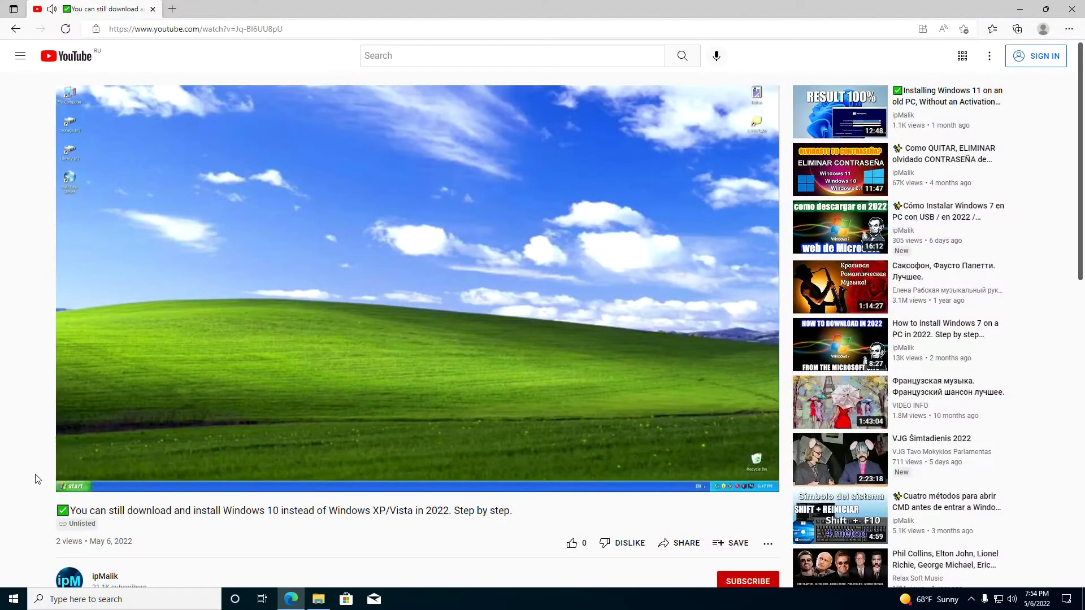
Expand the video description, follow the rufus.ie link, and scroll to the Rufus 3.18 Download section
scroll(35, 480, down, 5)
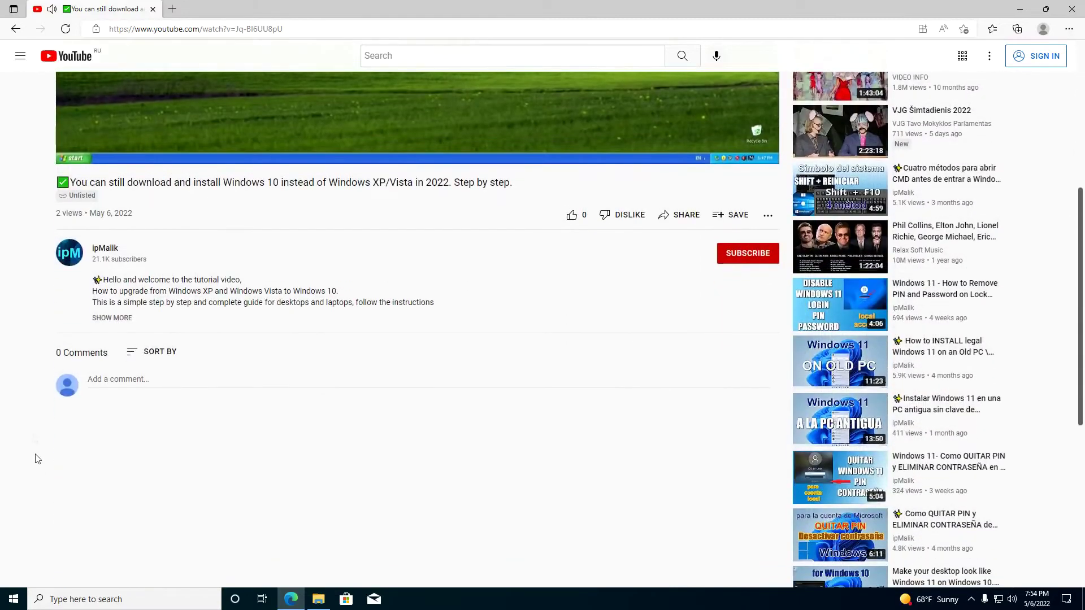
click(107, 318)
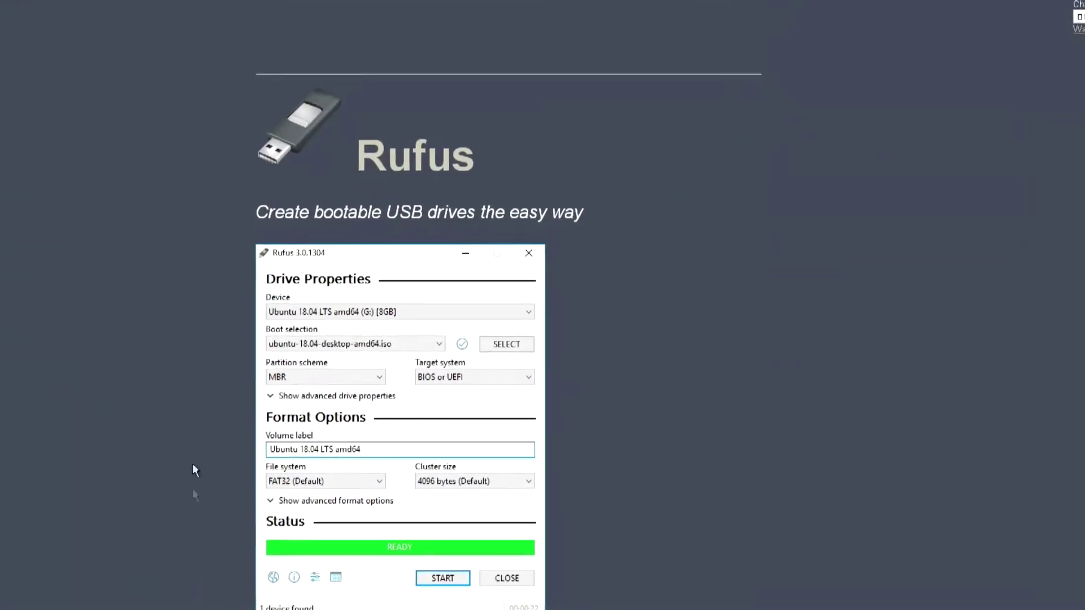
scroll(193, 286, down, 4)
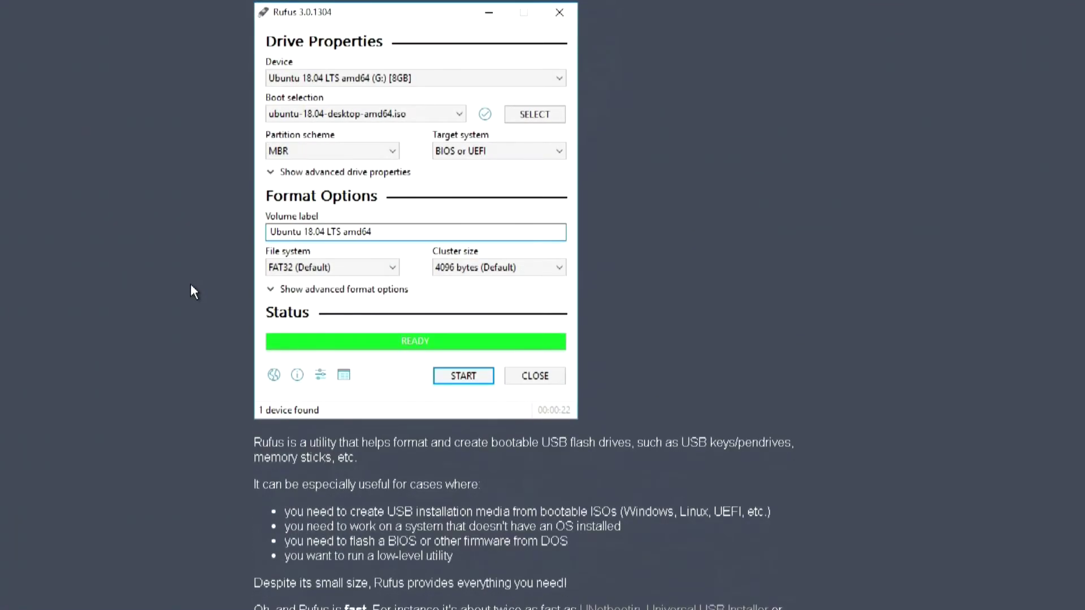
scroll(191, 283, down, 10)
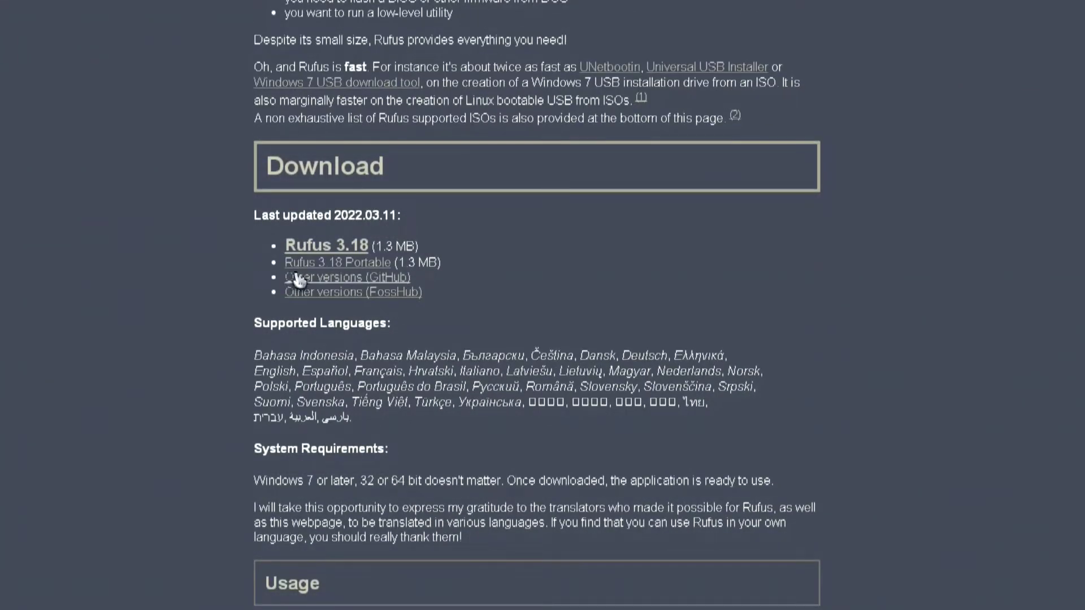
Open the rufus.ie downloads index and scroll down to older releases such as rufus-2.18.exe
click(395, 276)
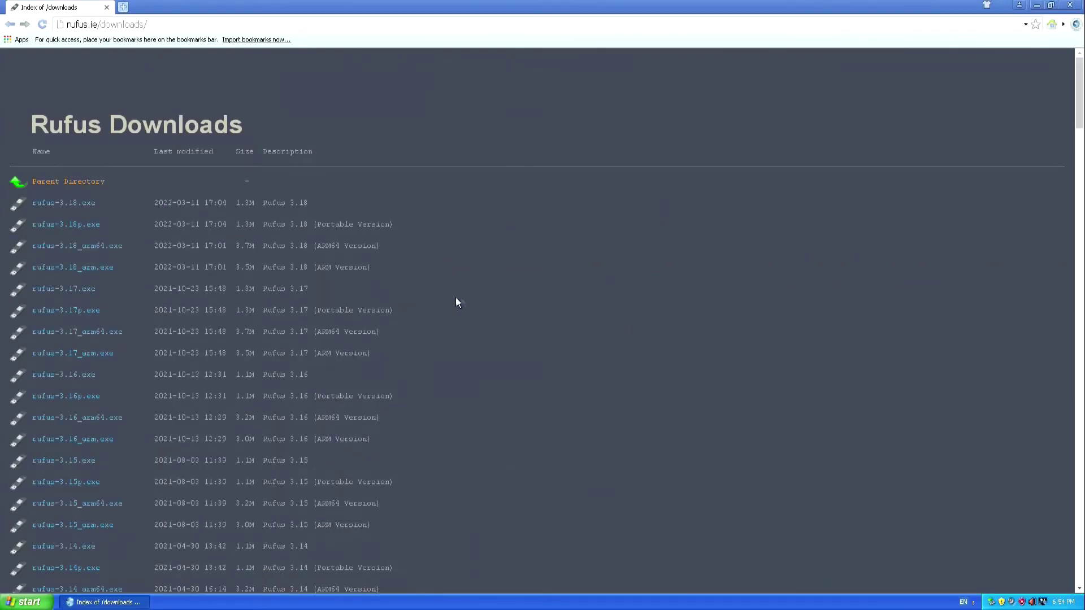
scroll(471, 297, down, 15)
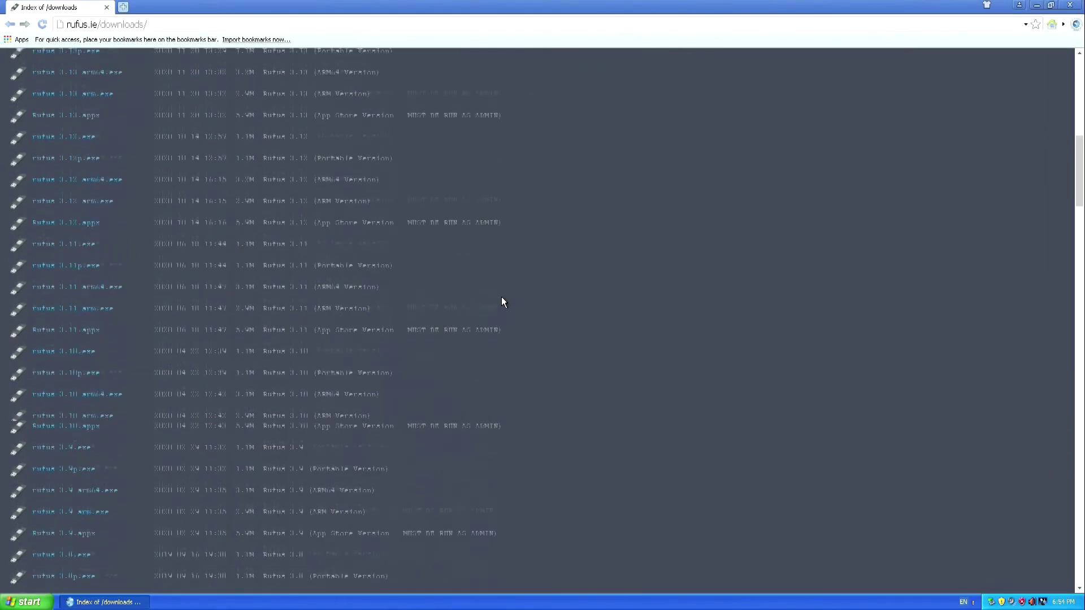
scroll(503, 301, down, 7)
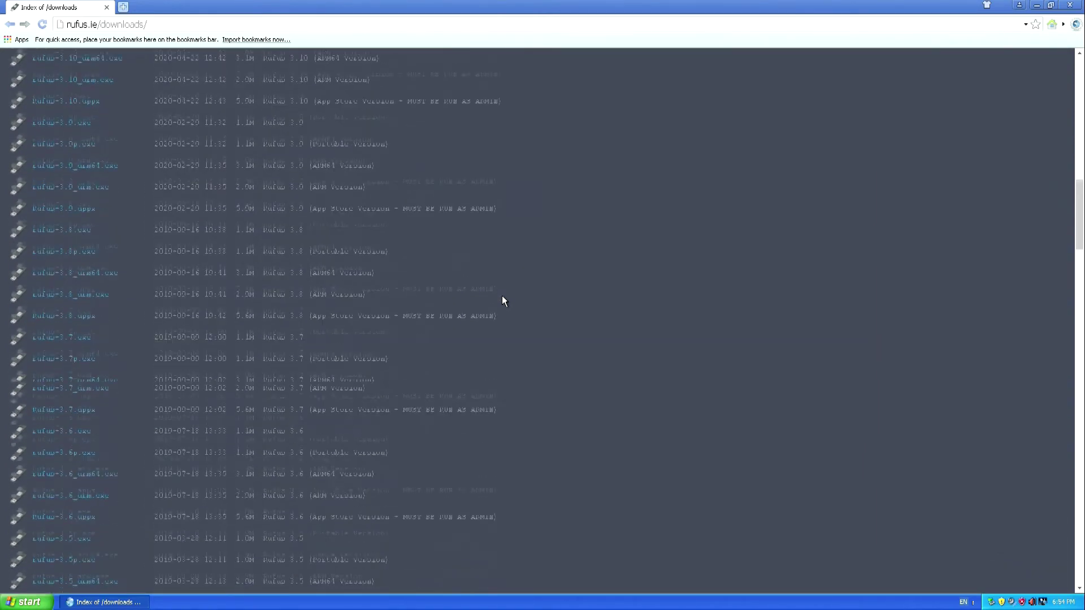
scroll(503, 298, down, 8)
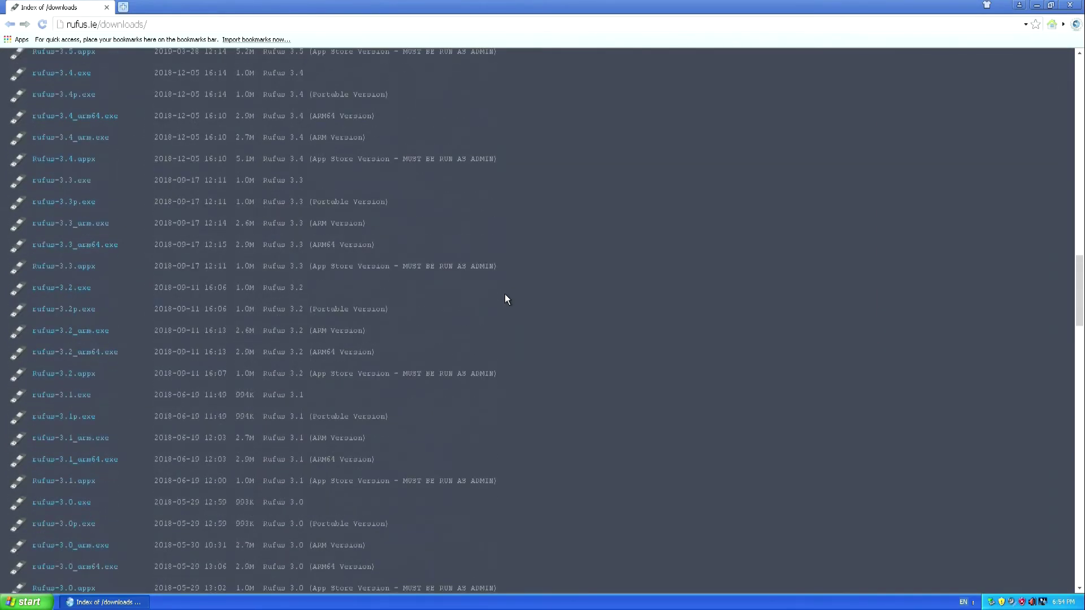
scroll(518, 296, down, 2)
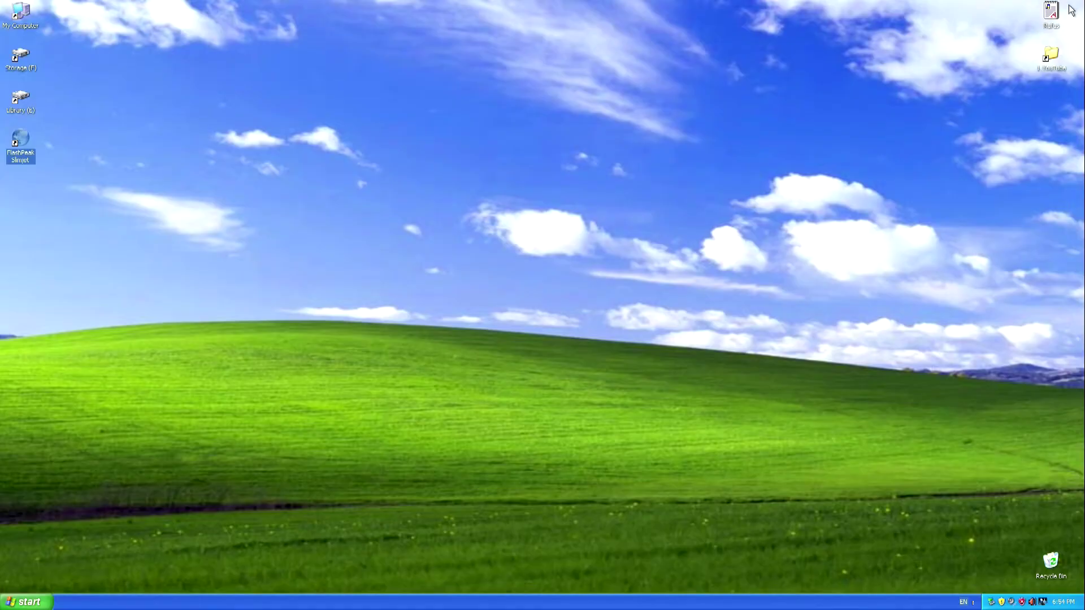
Run rufus-2.18 from My Documents > Downloads, allowing it past the security warning
click(27, 601)
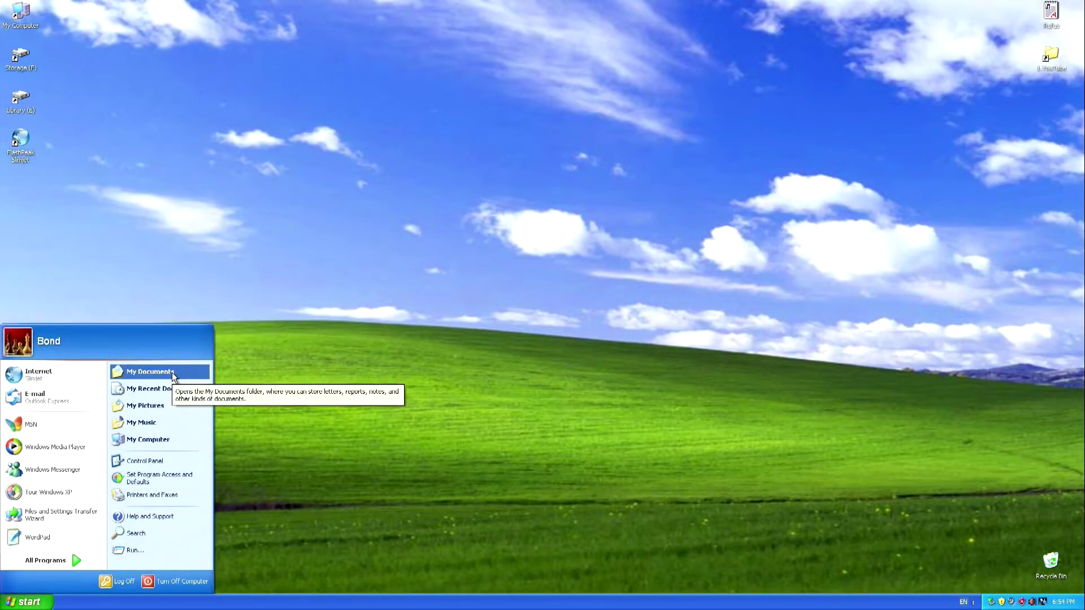
click(148, 372)
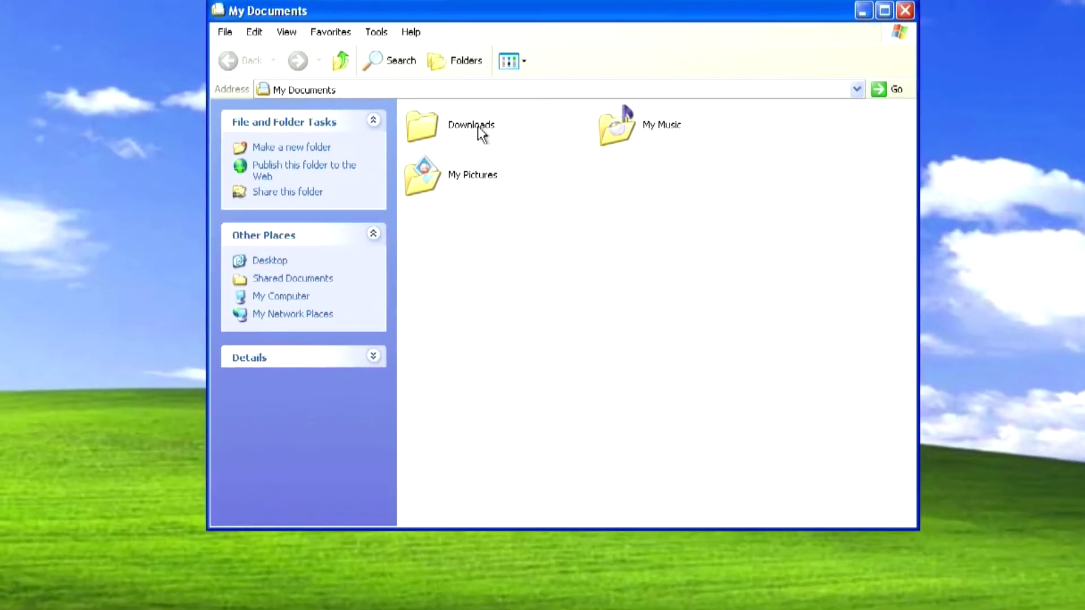
double_click(483, 143)
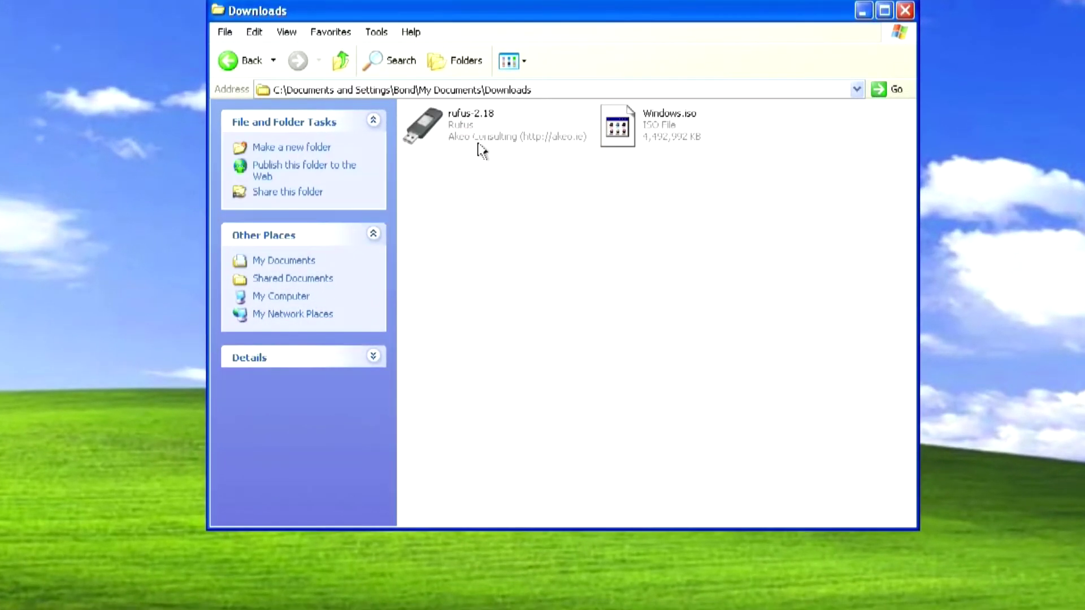
click(457, 120)
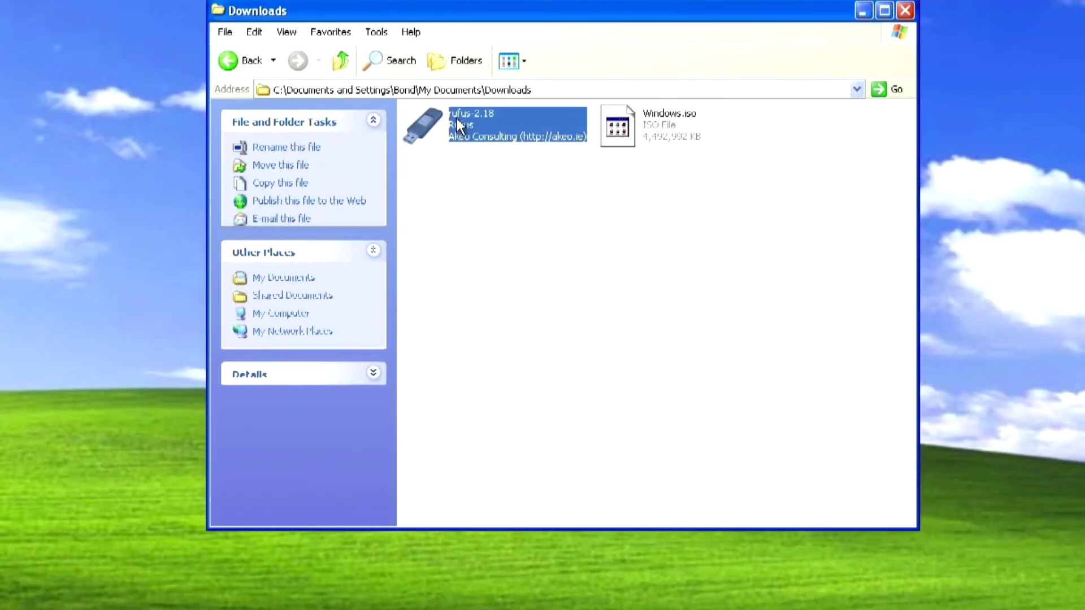
double_click(456, 117)
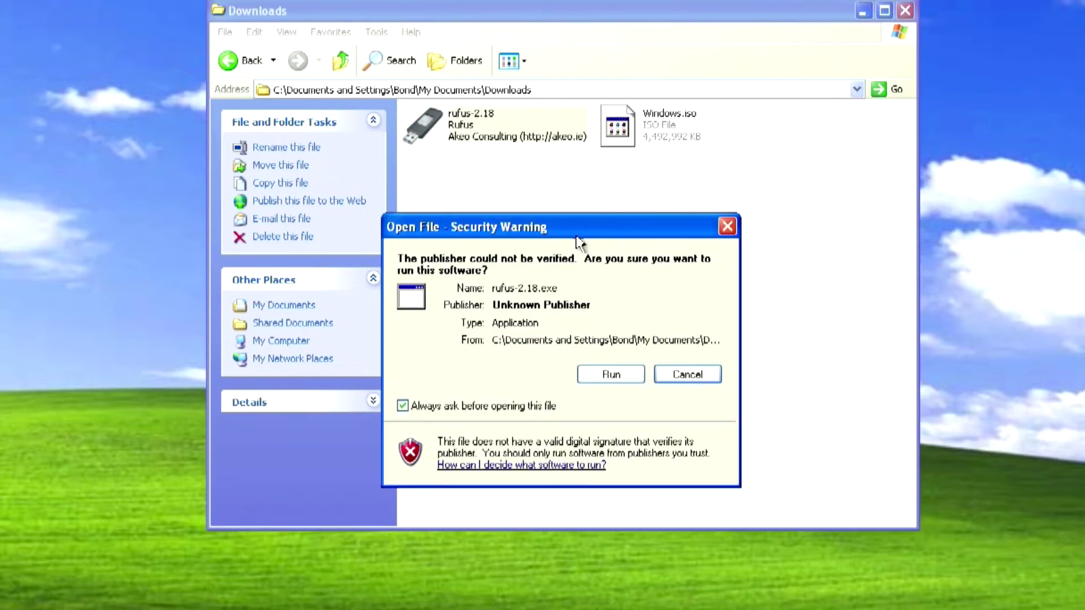
click(635, 379)
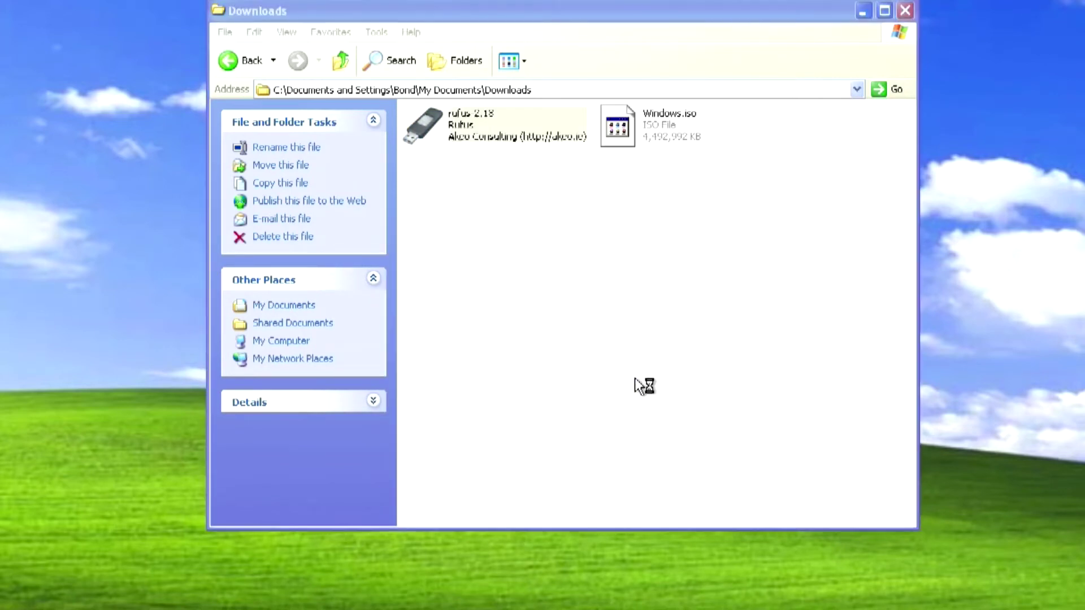
Close Explorer, keep the 32GB drive and MBR scheme, set FAT32, and browse for an ISO
click(903, 12)
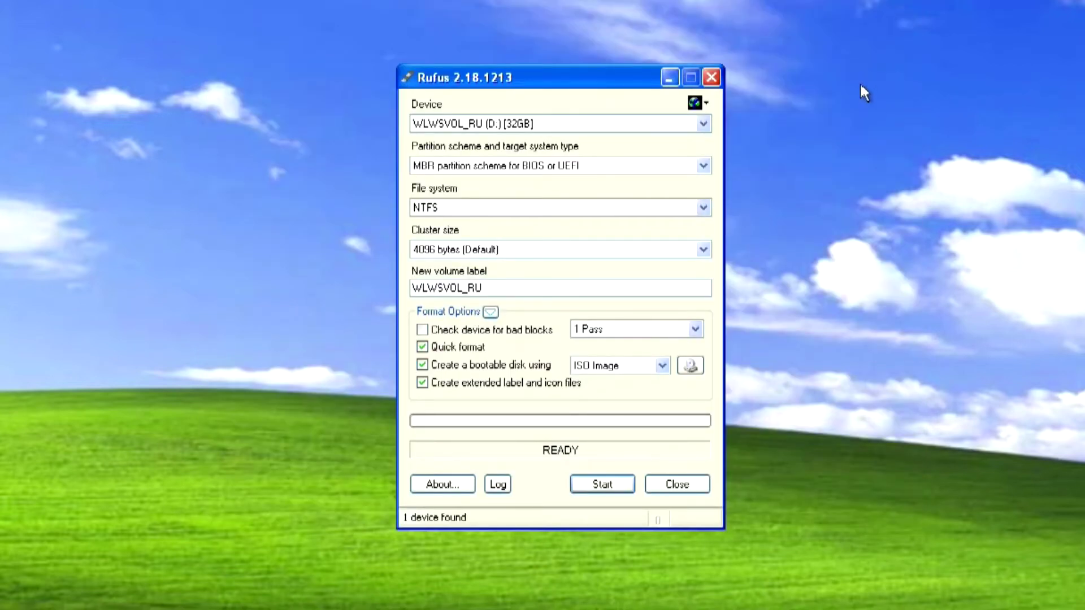
click(702, 125)
click(683, 144)
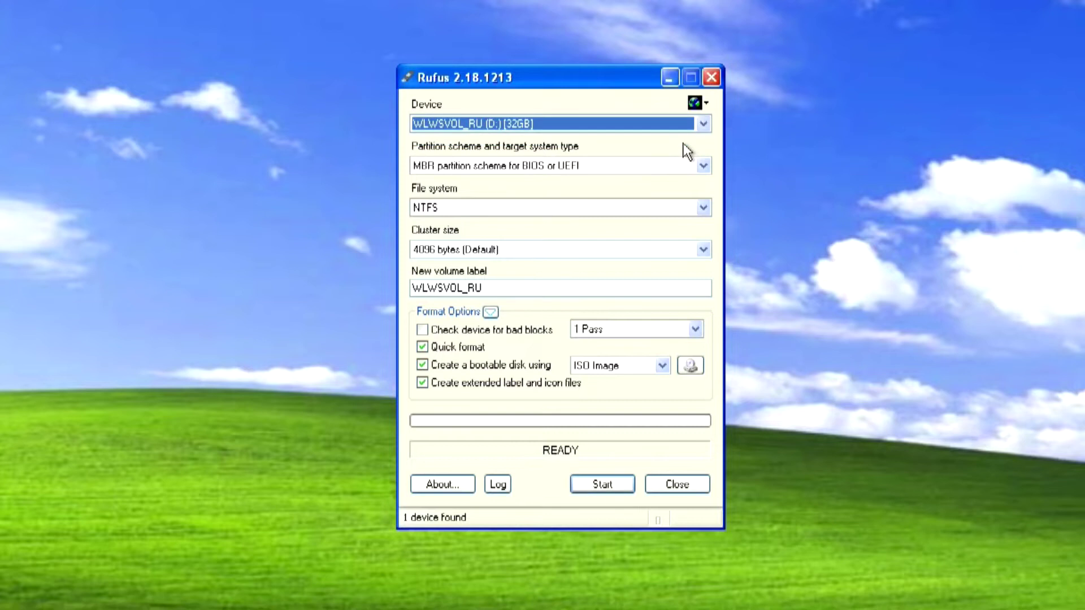
click(703, 165)
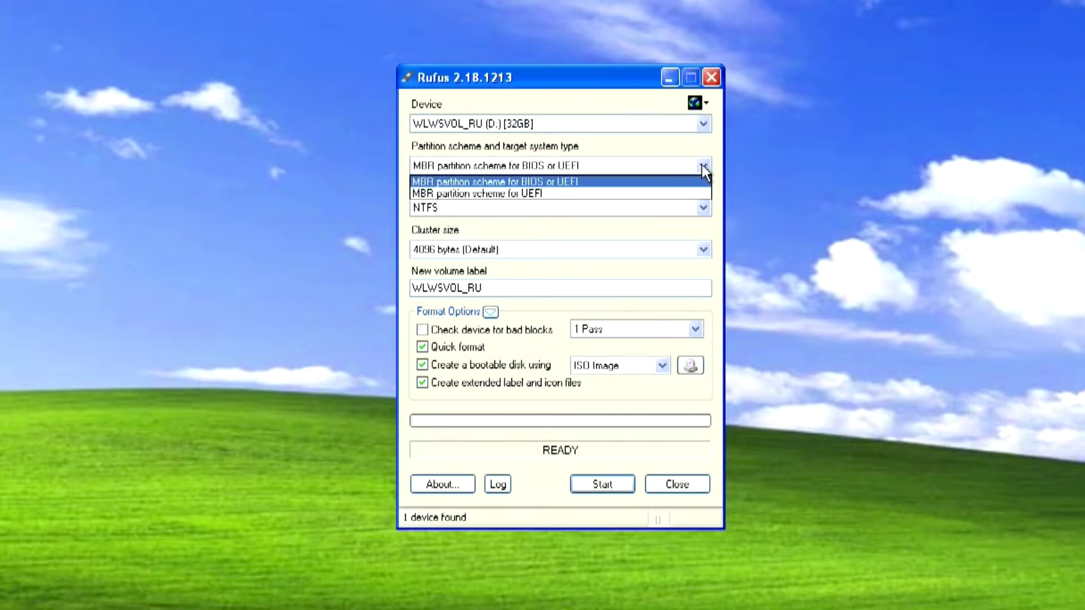
click(704, 168)
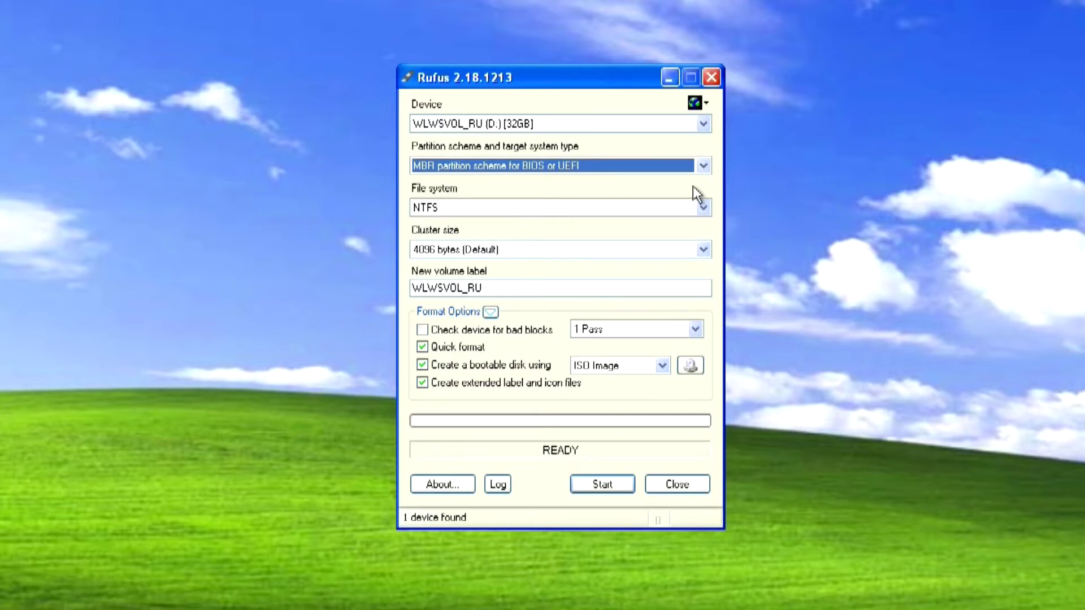
click(702, 207)
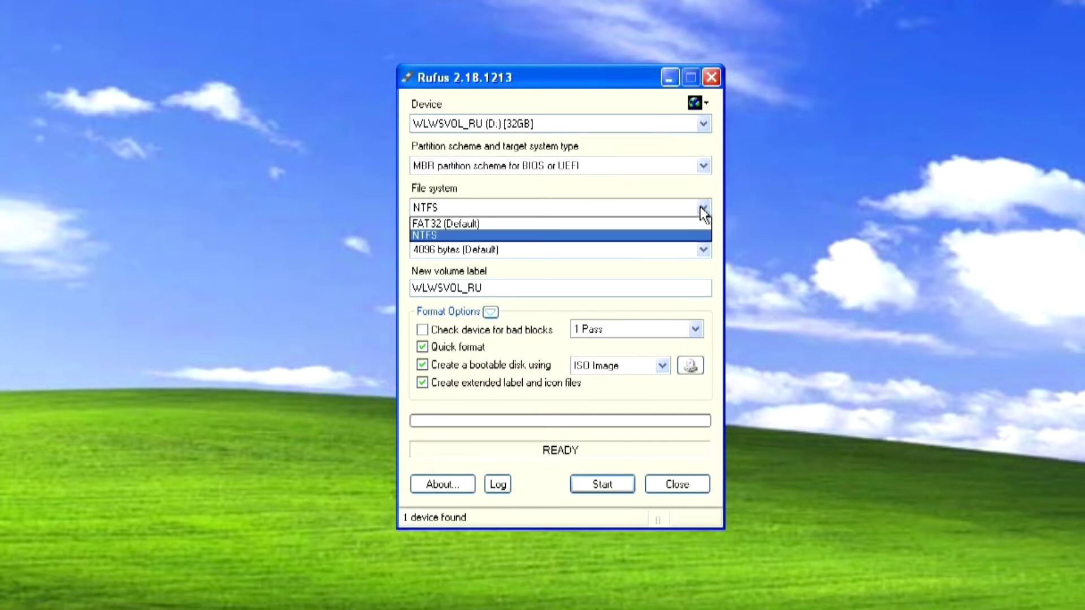
click(677, 223)
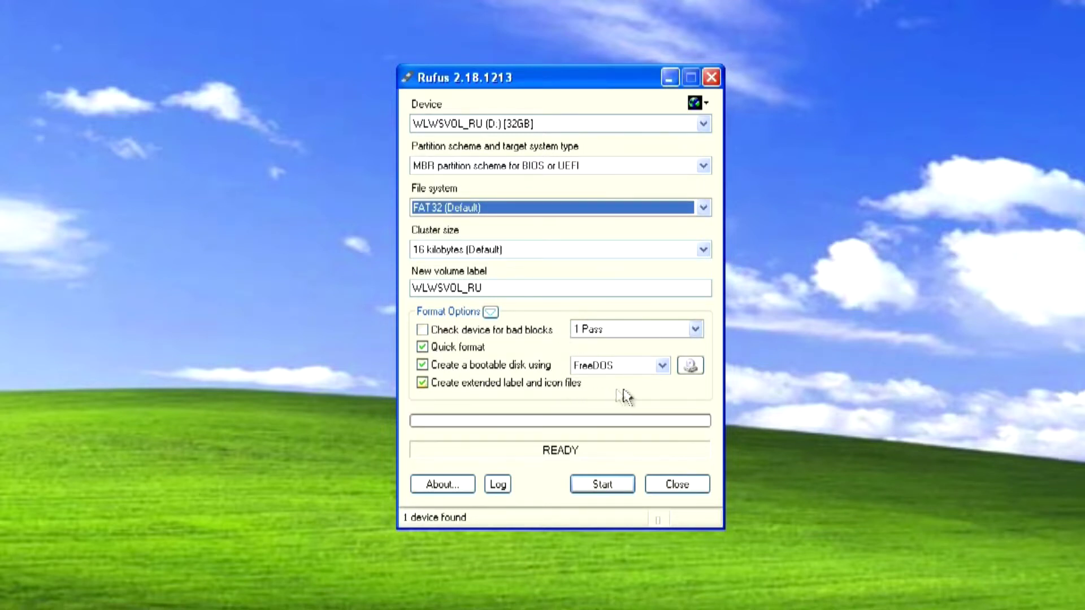
click(690, 367)
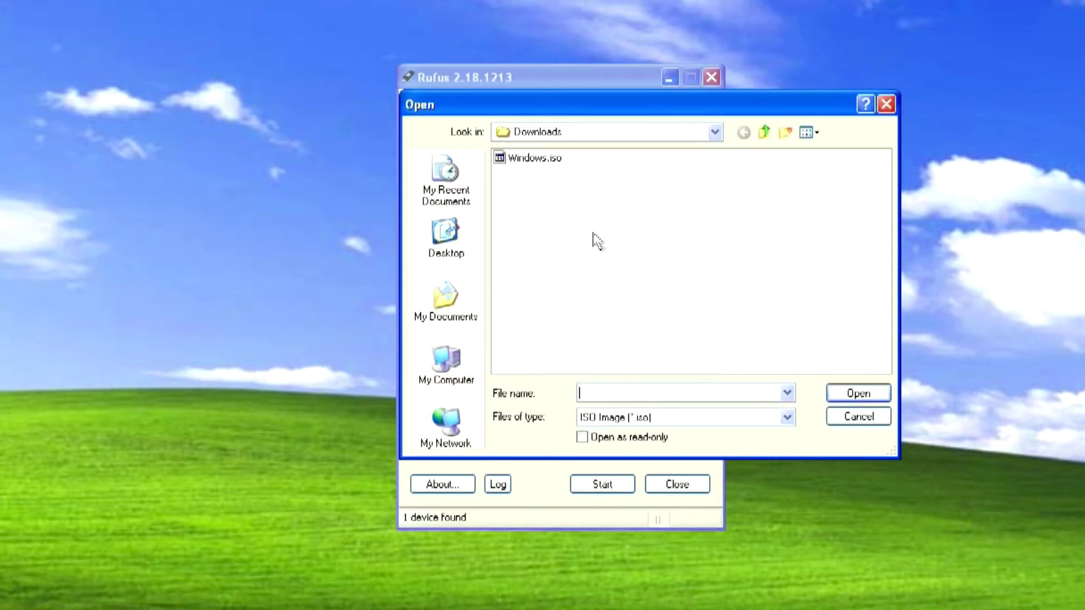
Load Windows.iso, write it to the 32GB drive accepting both warnings, then close Rufus
click(532, 158)
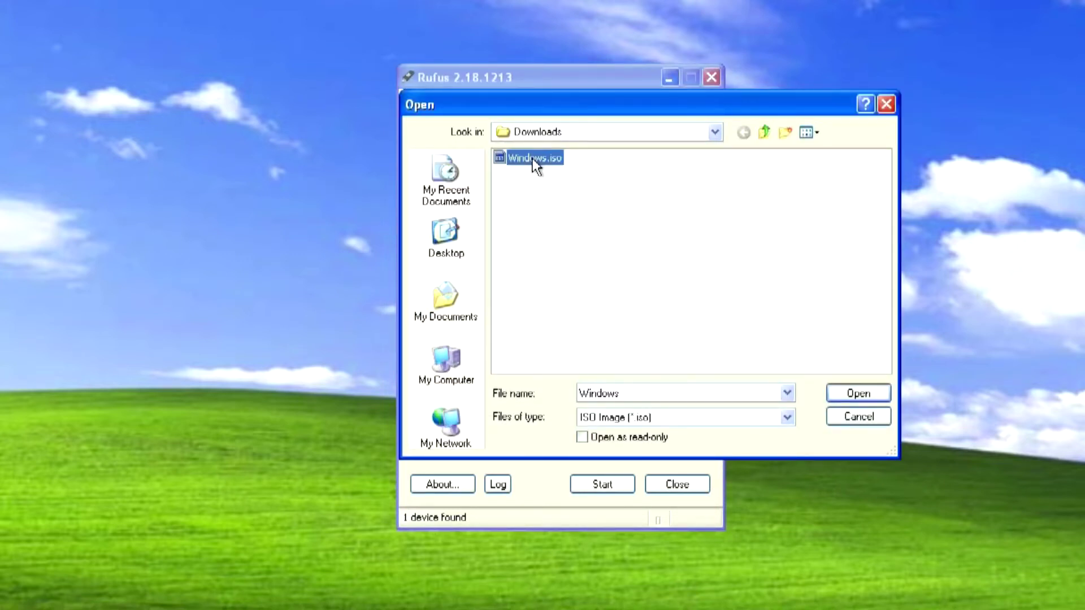
click(838, 393)
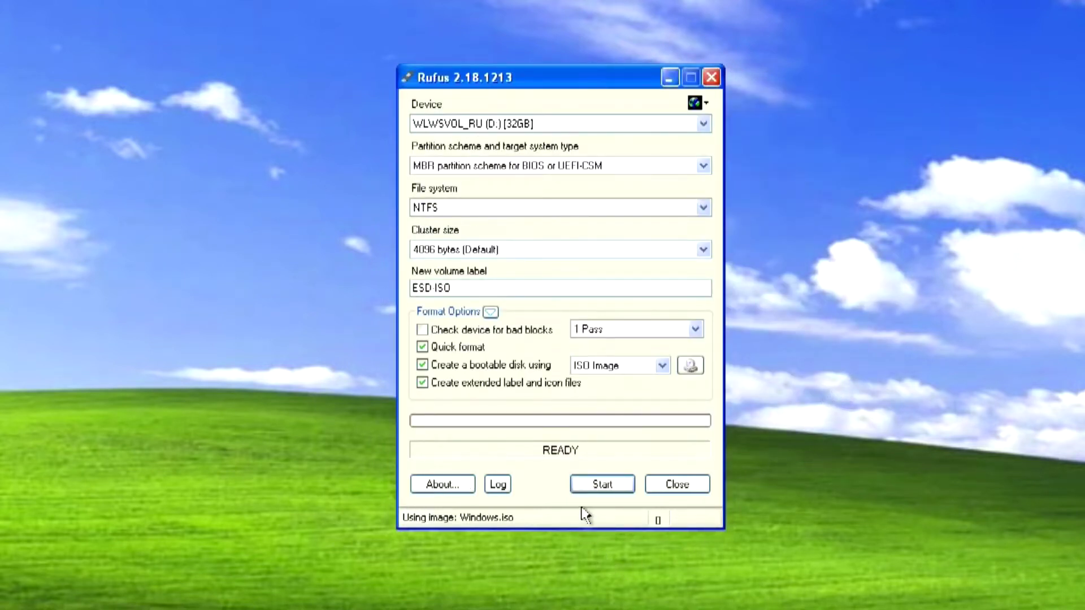
click(592, 485)
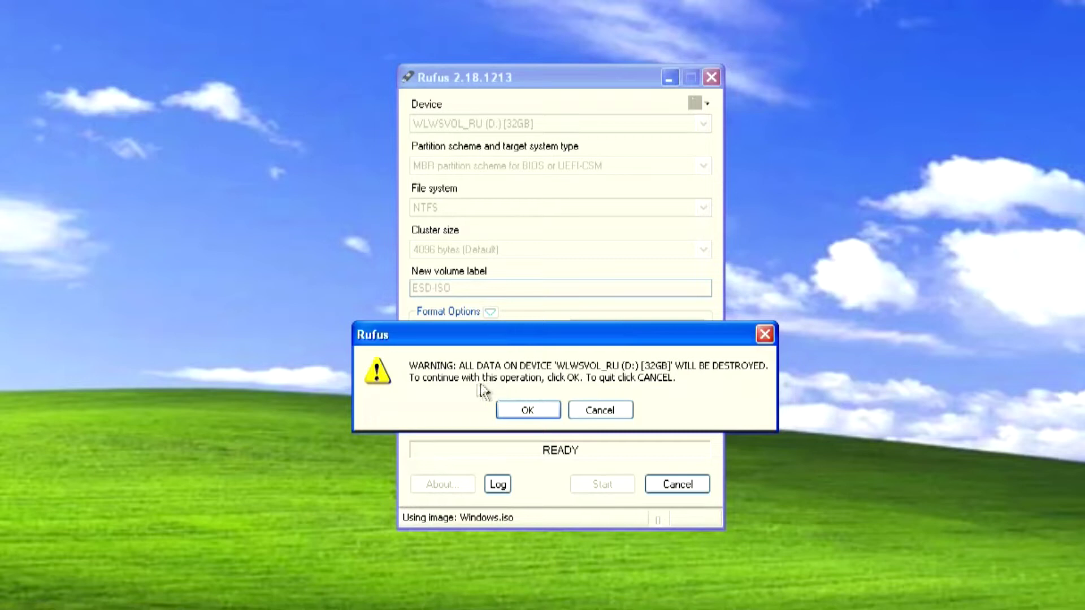
click(504, 412)
click(505, 413)
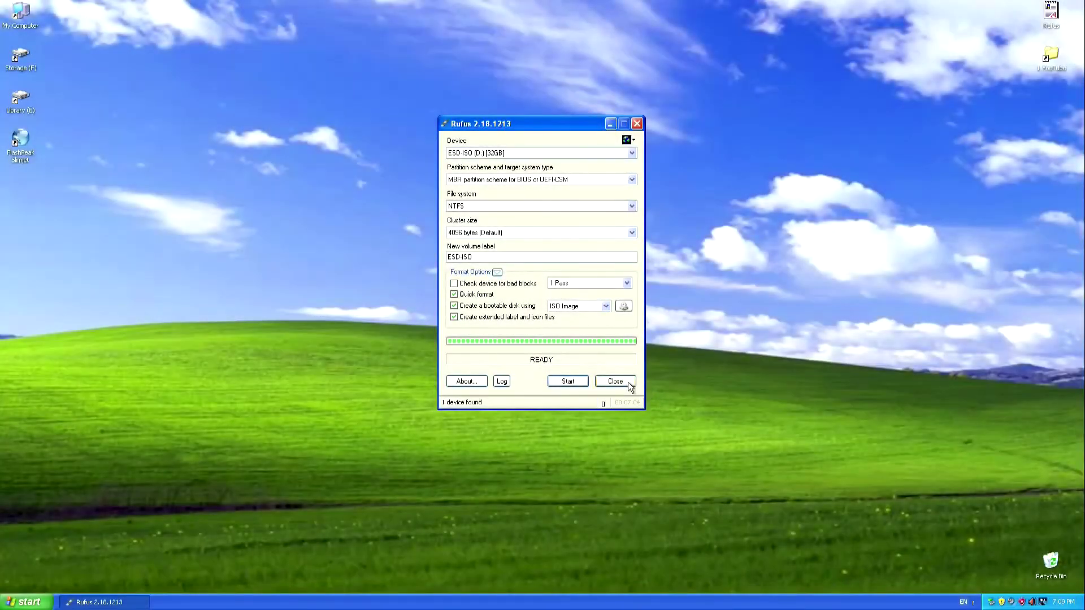
click(629, 382)
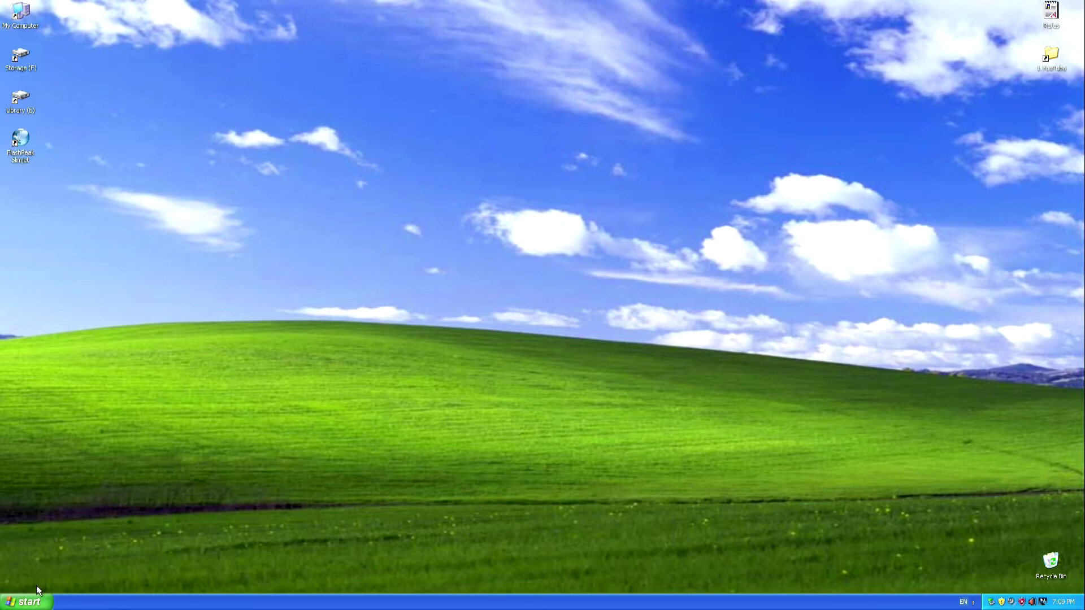
Bring up the Turn Off Computer options from the Start menu to restart Windows XP
click(35, 601)
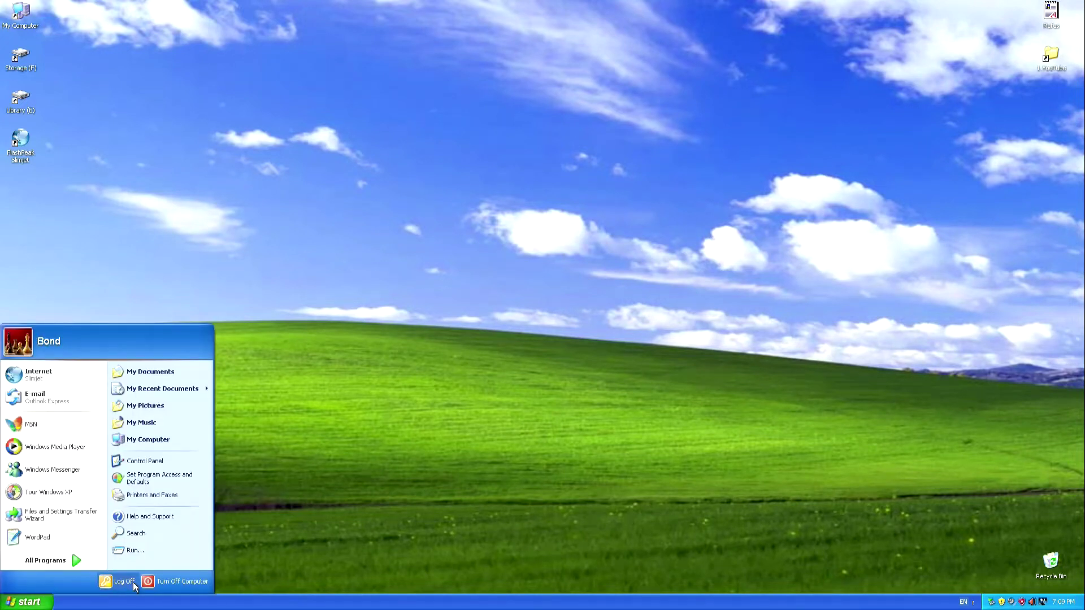
click(189, 585)
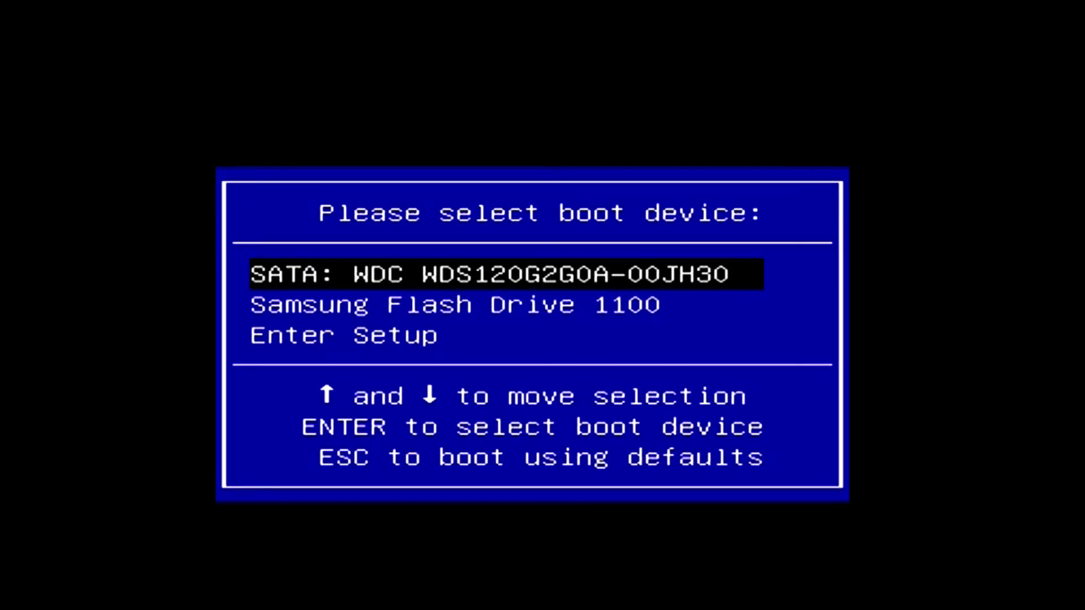
Highlight Samsung Flash Drive 1100 in the boot menu to boot from it
key(Down)
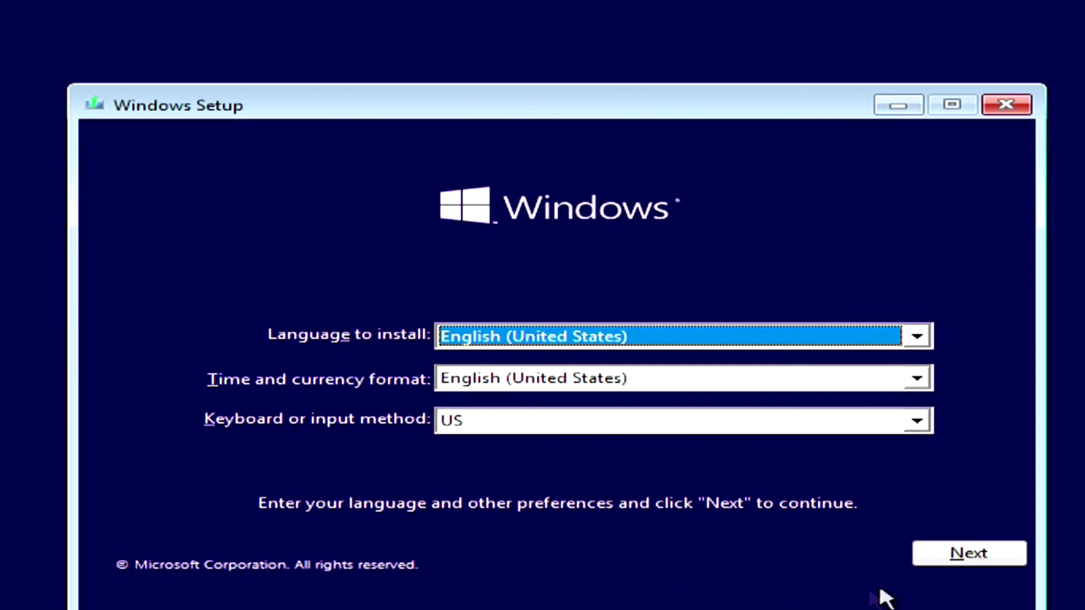
Accept English (United States) settings, skip the product key, pick Windows 10 Pro, and accept the license
click(936, 560)
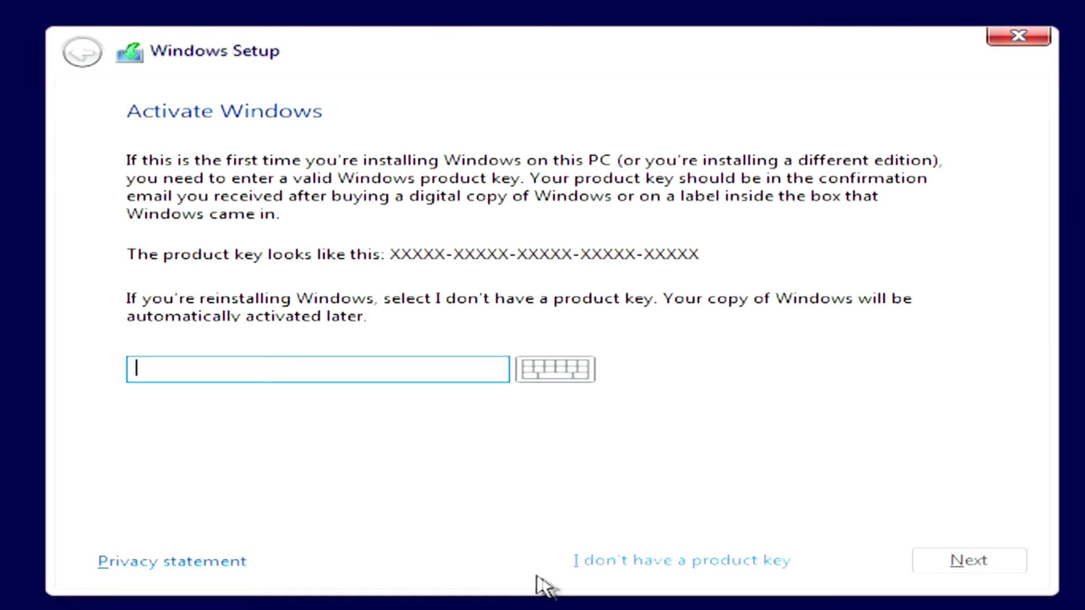
click(672, 562)
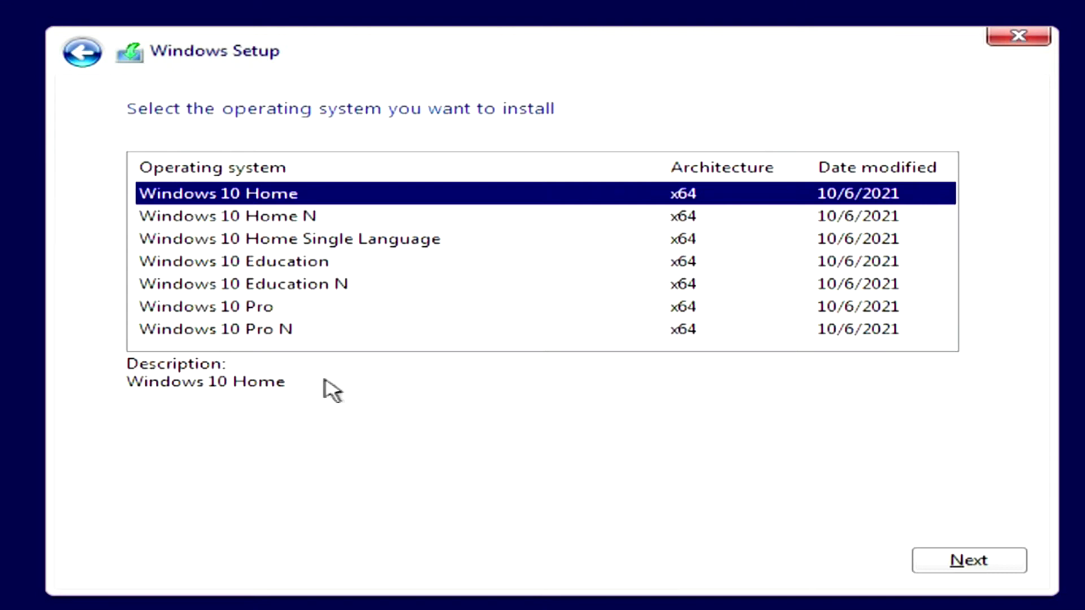
click(259, 306)
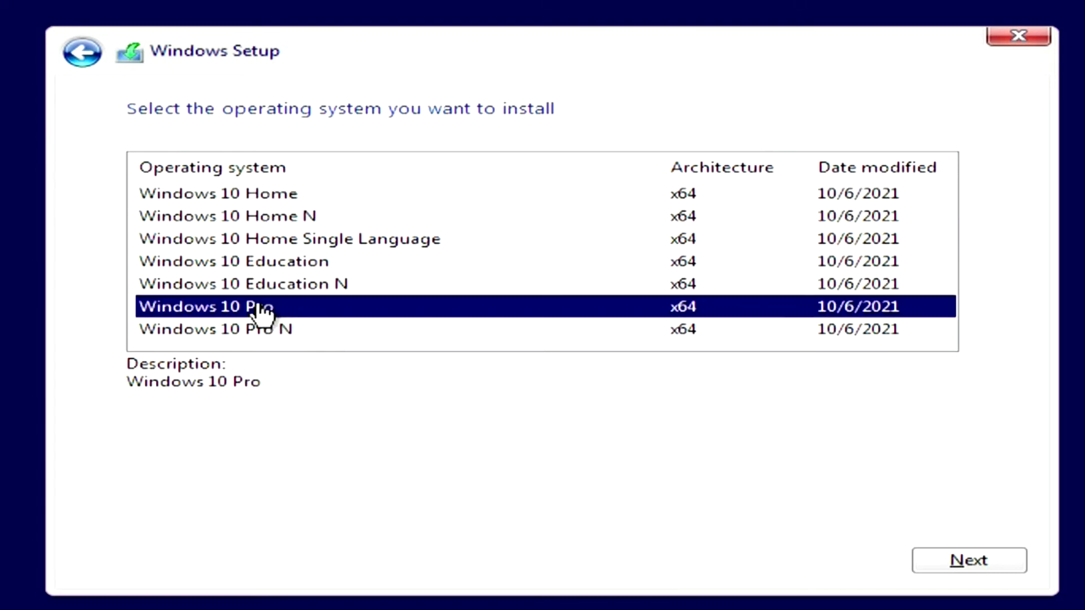
click(945, 562)
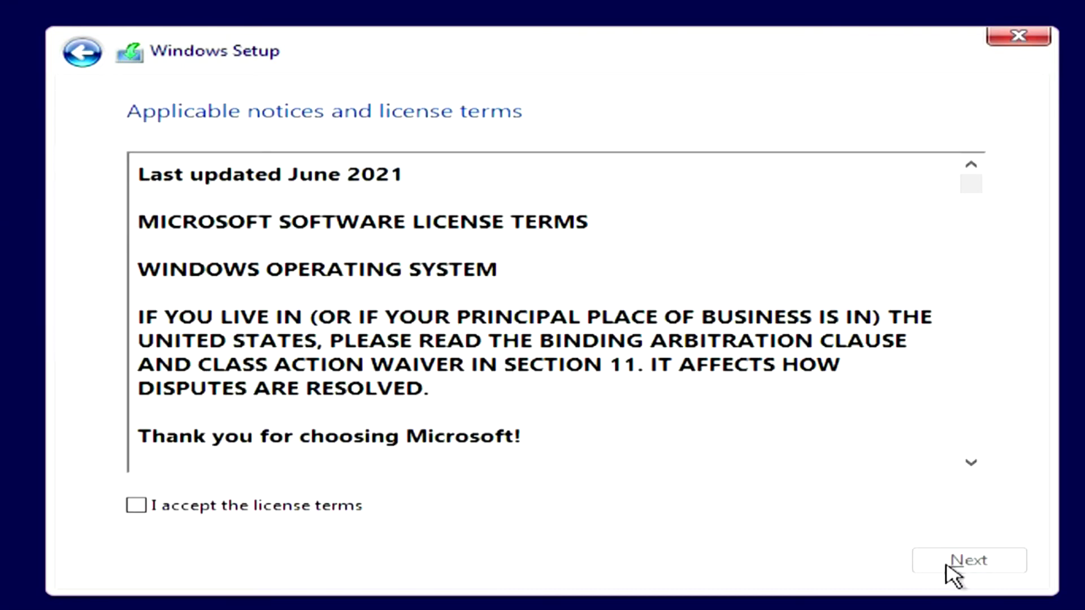
click(148, 505)
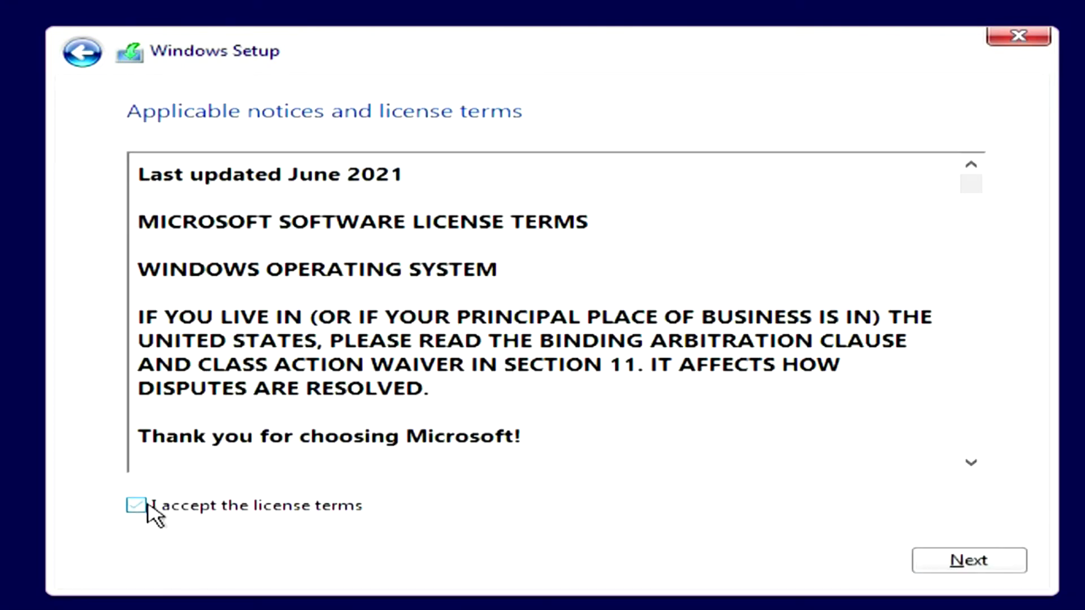
click(921, 571)
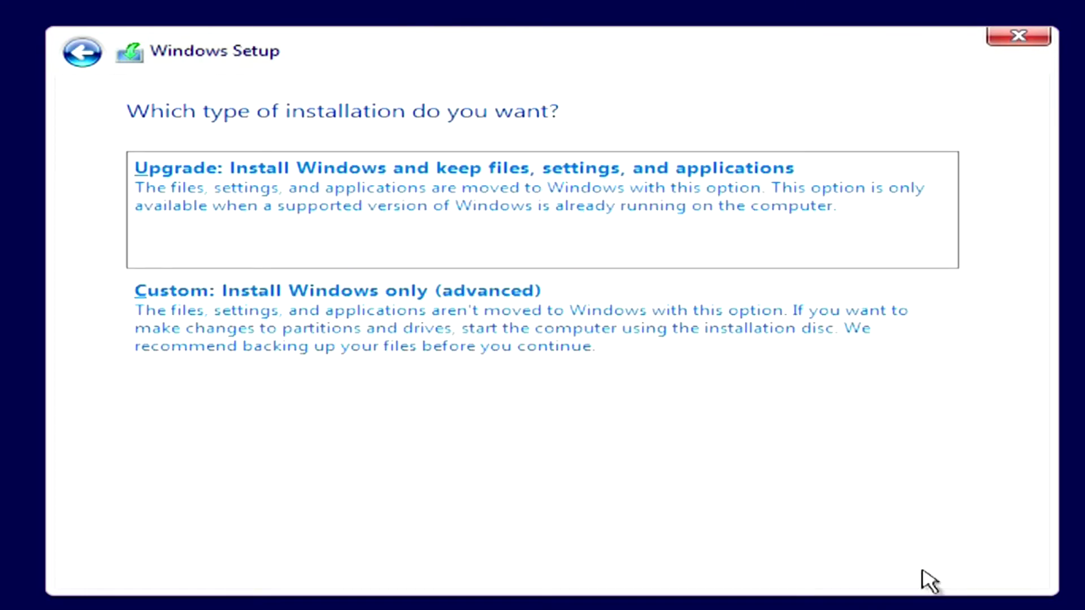
Choose a custom Windows-only install and delete the existing 111.8 GB system partition
click(469, 346)
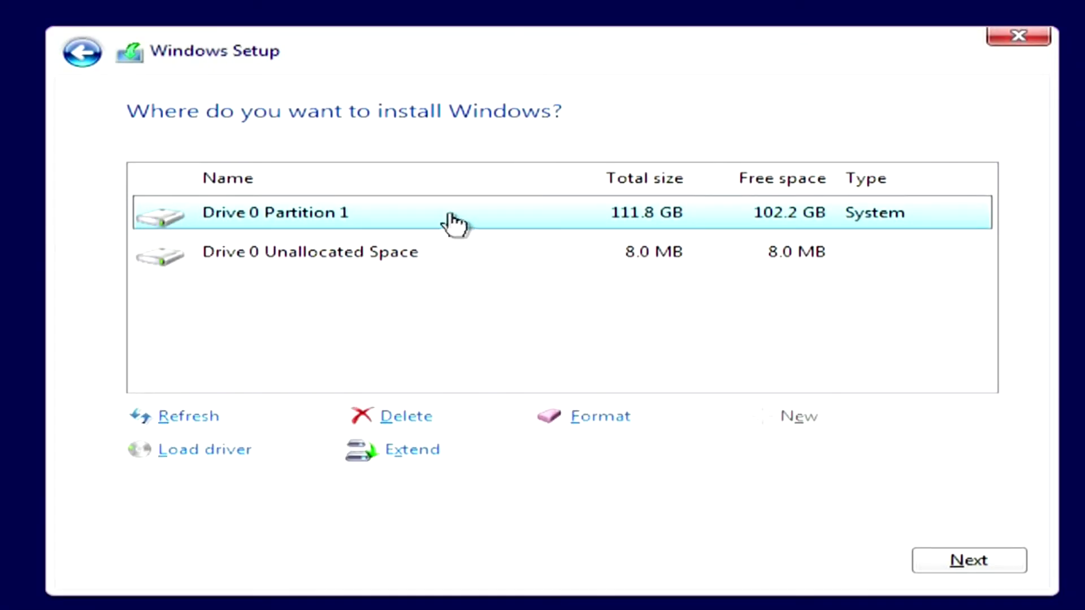
click(402, 417)
click(743, 456)
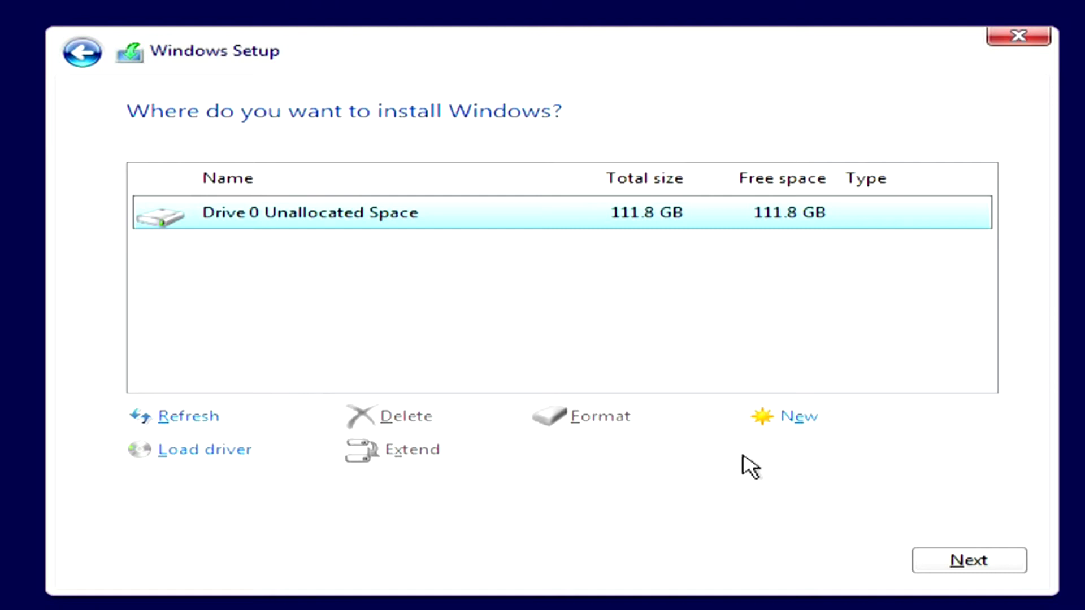
Create a full-size 114478 MB partition and start installing Windows onto Partition 2
click(812, 418)
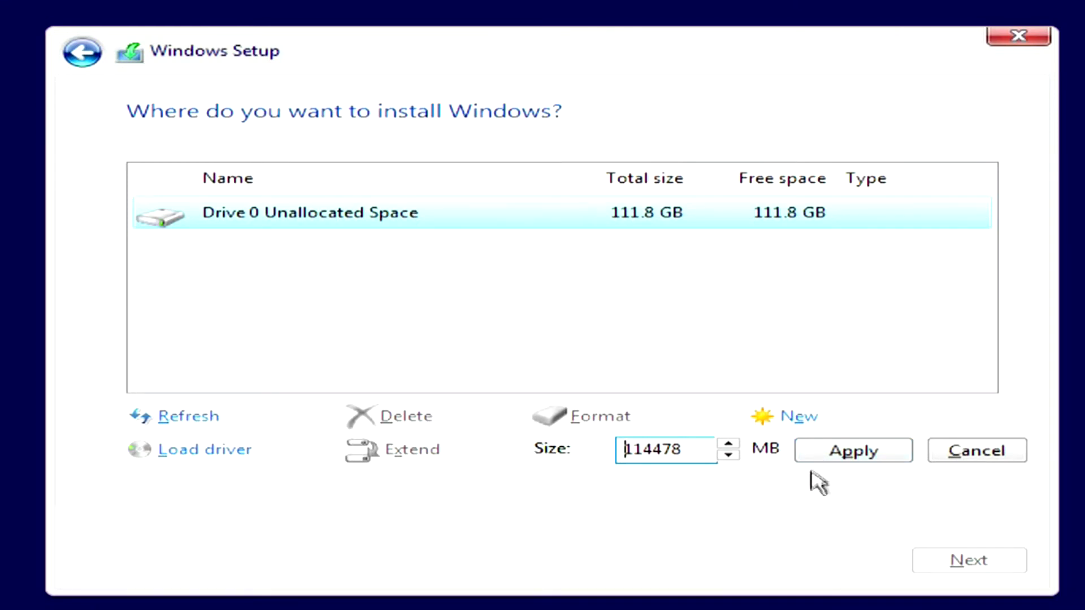
click(817, 454)
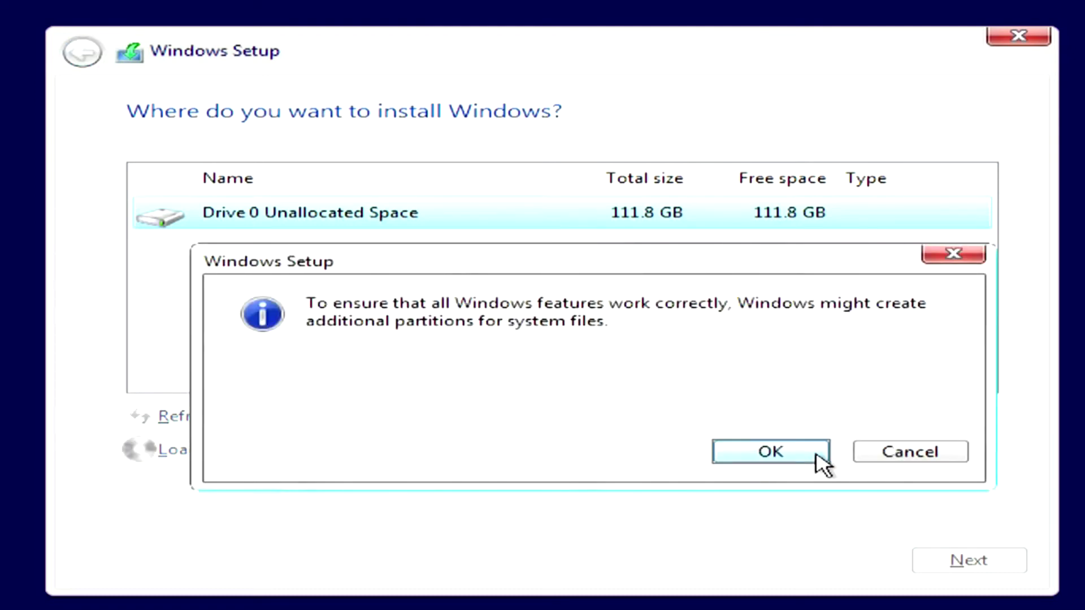
click(816, 456)
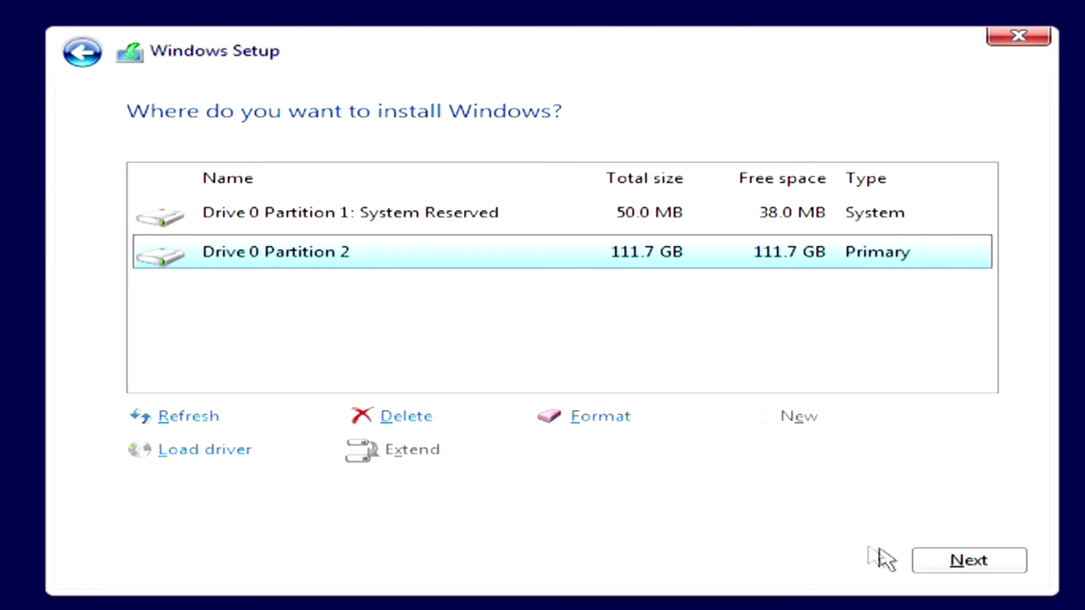
click(921, 562)
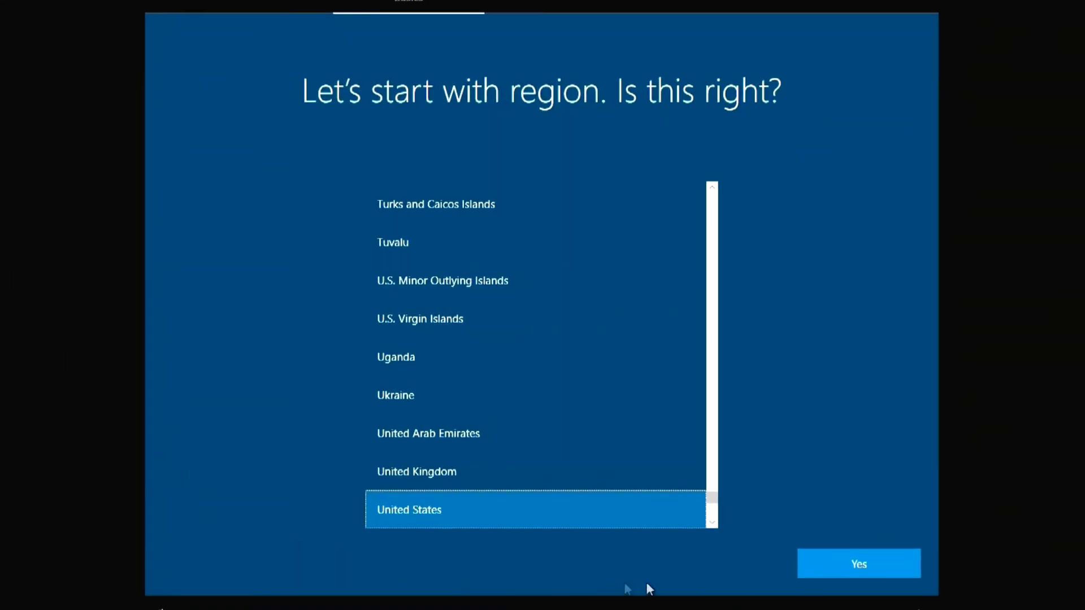
Confirm United States region and US keyboard, skip a second layout, and choose personal use
click(823, 571)
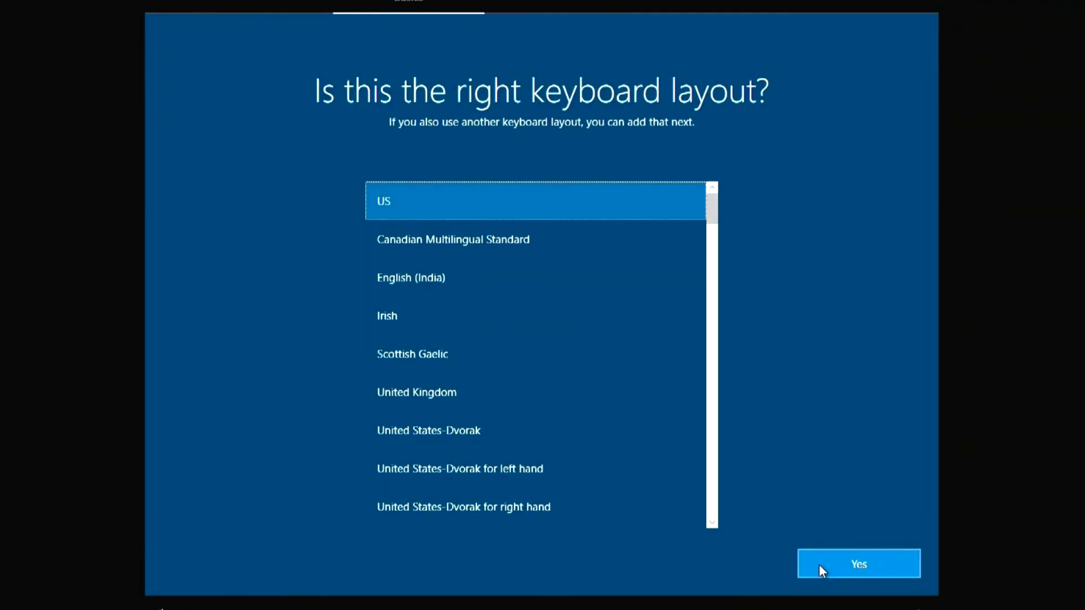
click(820, 565)
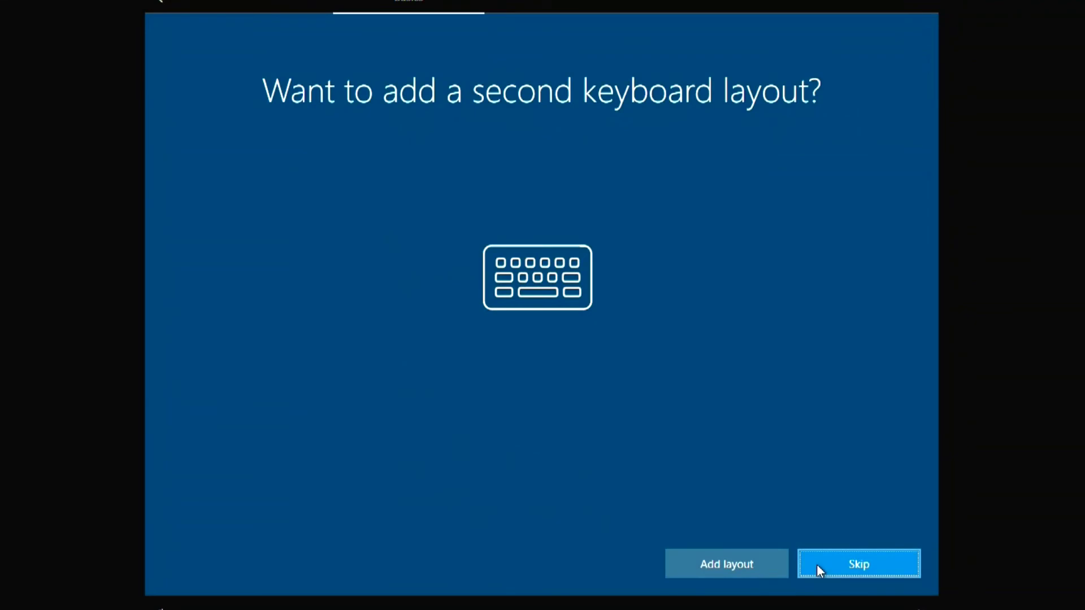
click(817, 565)
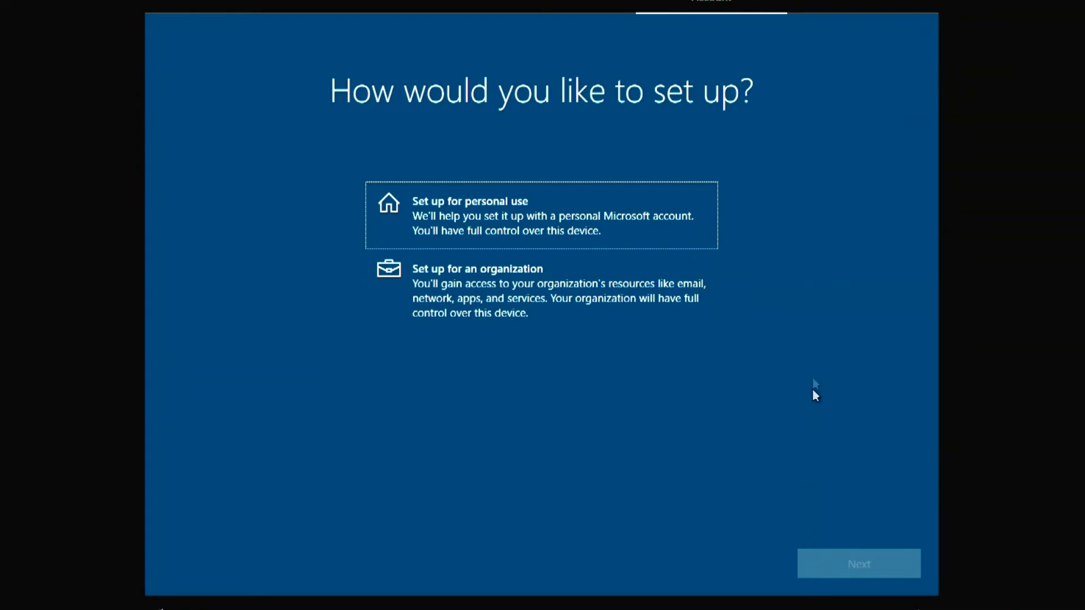
click(704, 241)
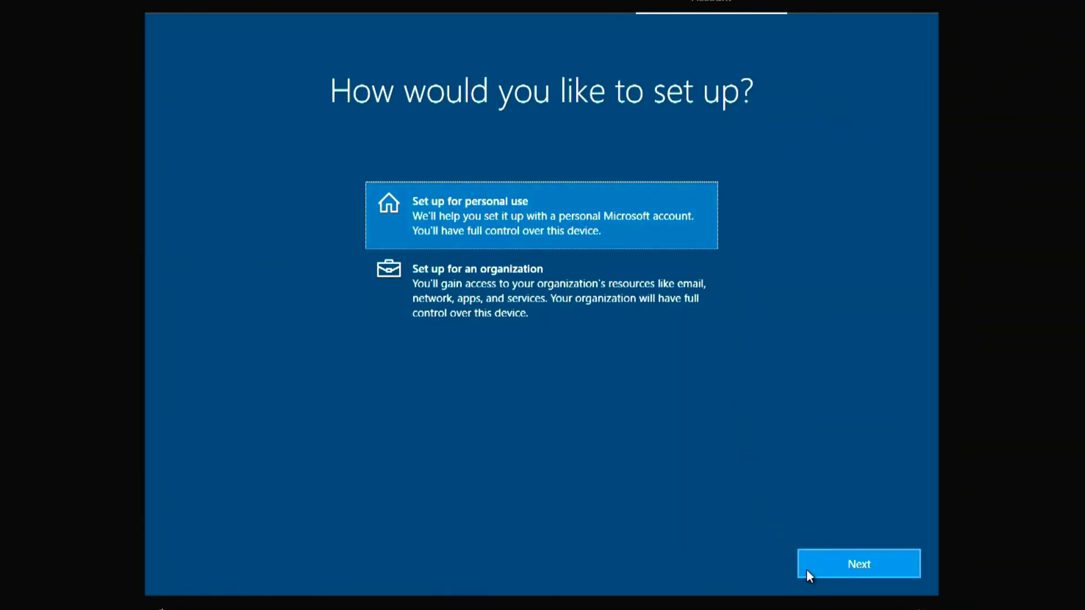
click(807, 569)
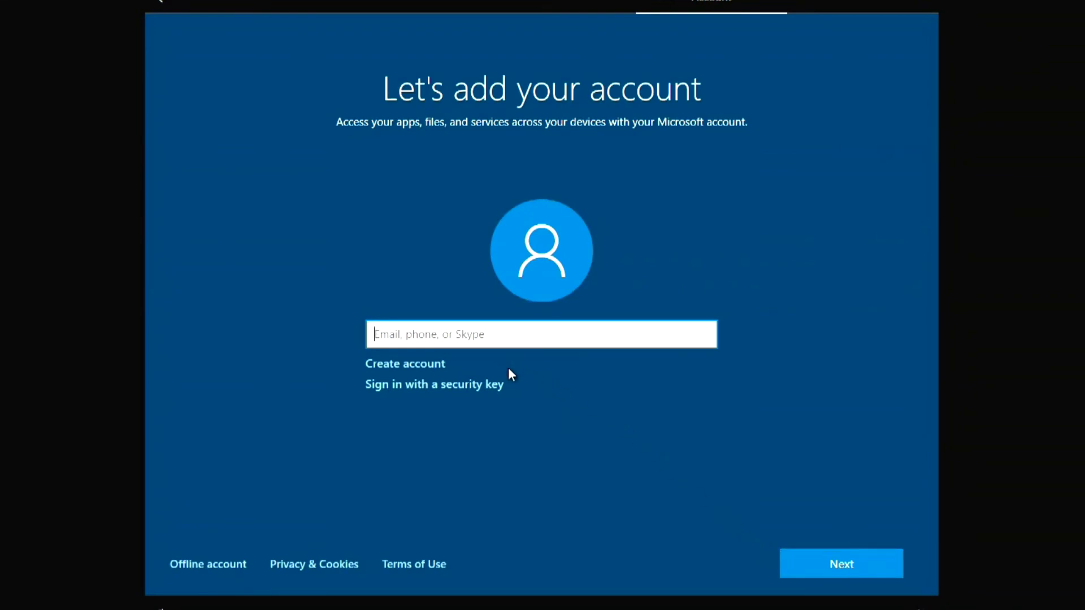
Create an offline local account with the user's name and no password
click(220, 563)
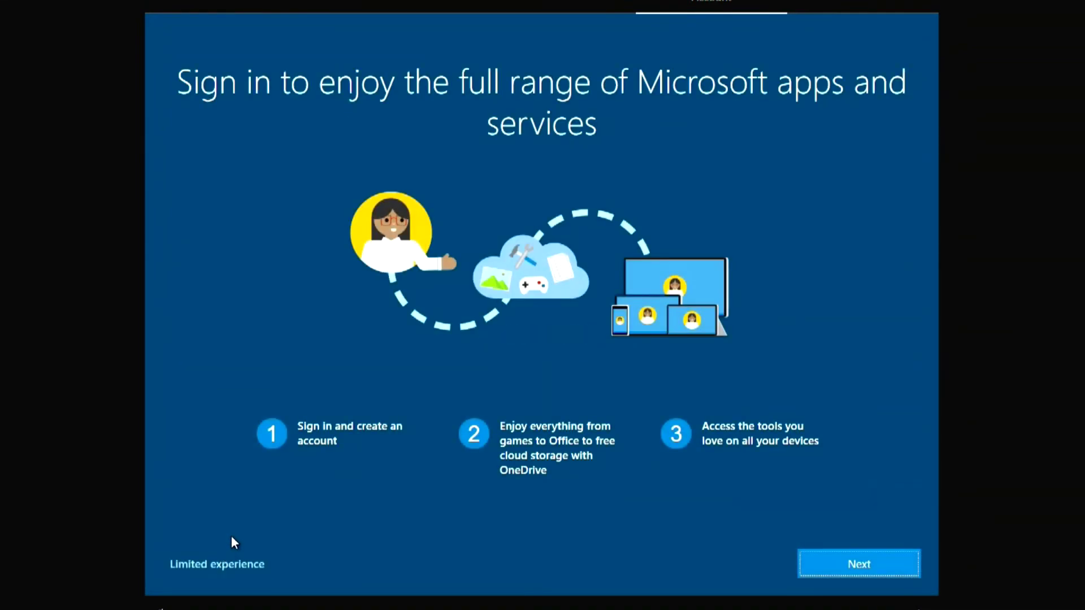
click(247, 567)
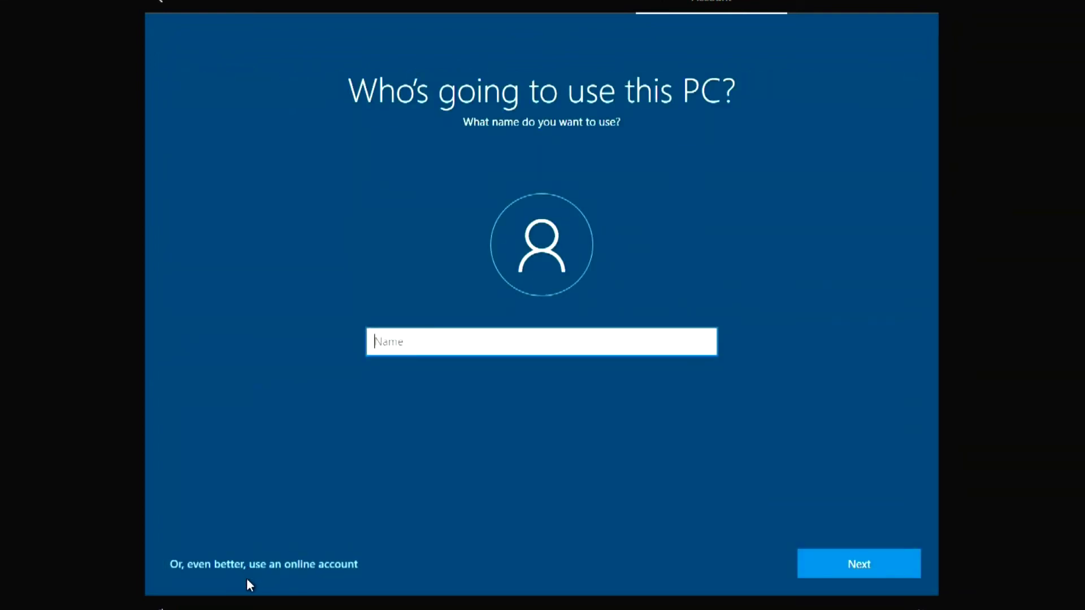
text(Bond)
click(799, 564)
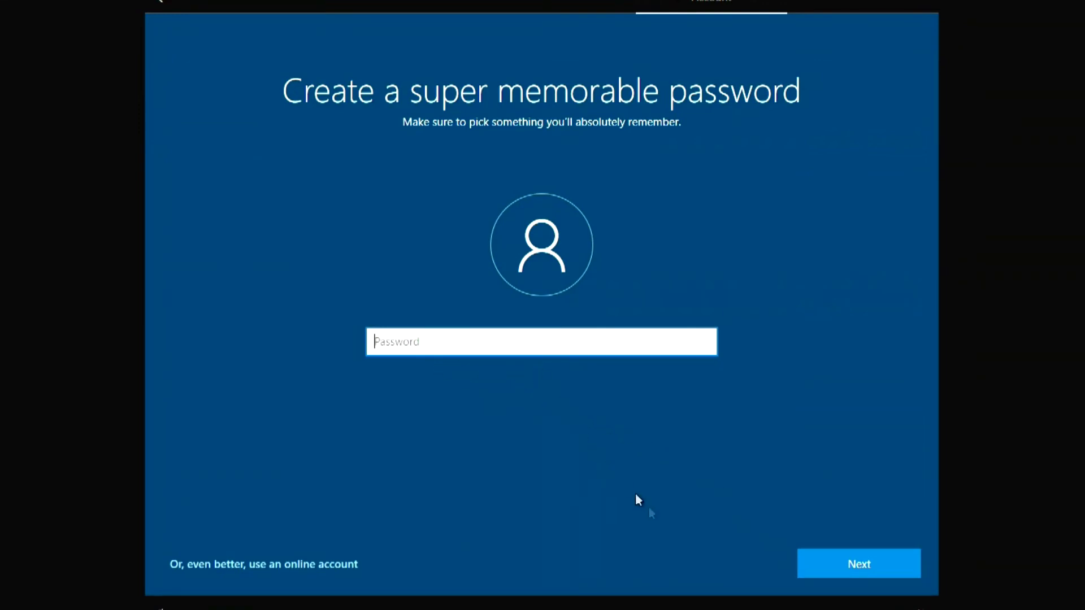
click(811, 568)
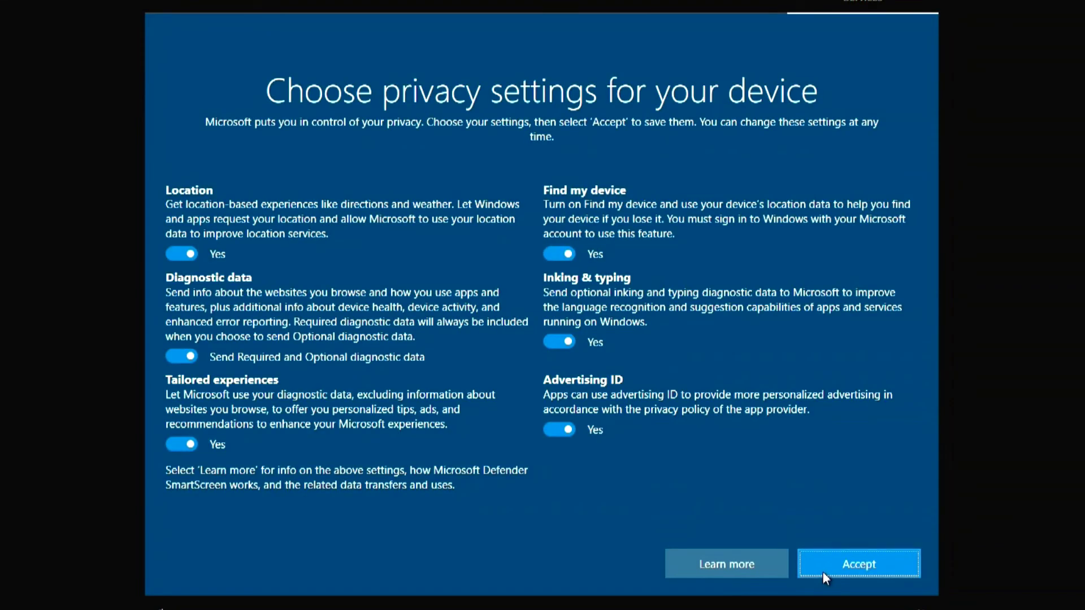
Turn off location, tailored experiences, Find my device, inking data and advertising ID; limit diagnostics
click(181, 255)
click(181, 255)
click(181, 356)
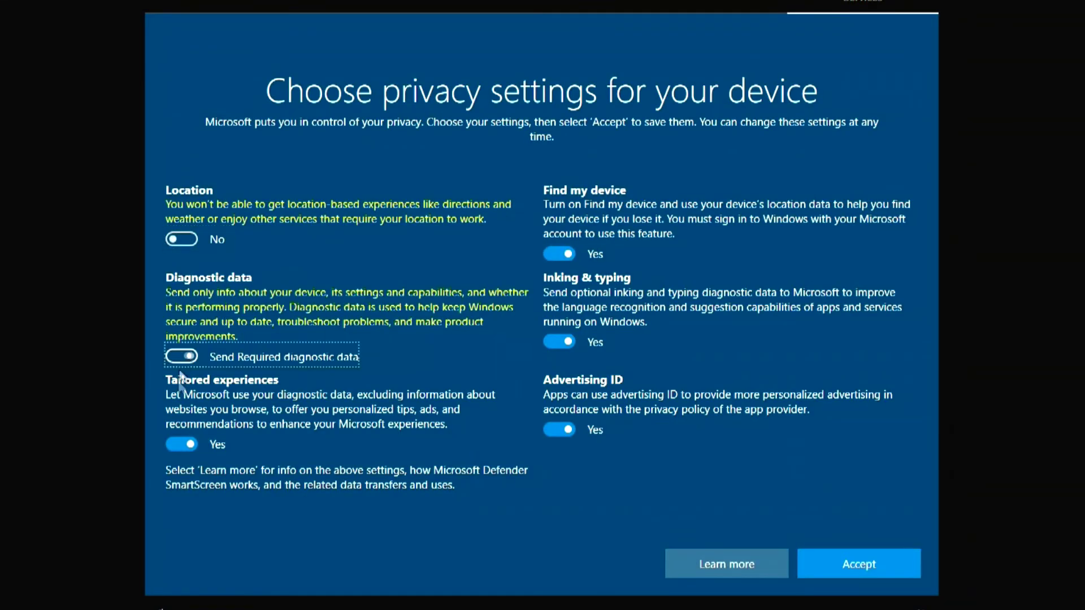
click(181, 442)
click(560, 254)
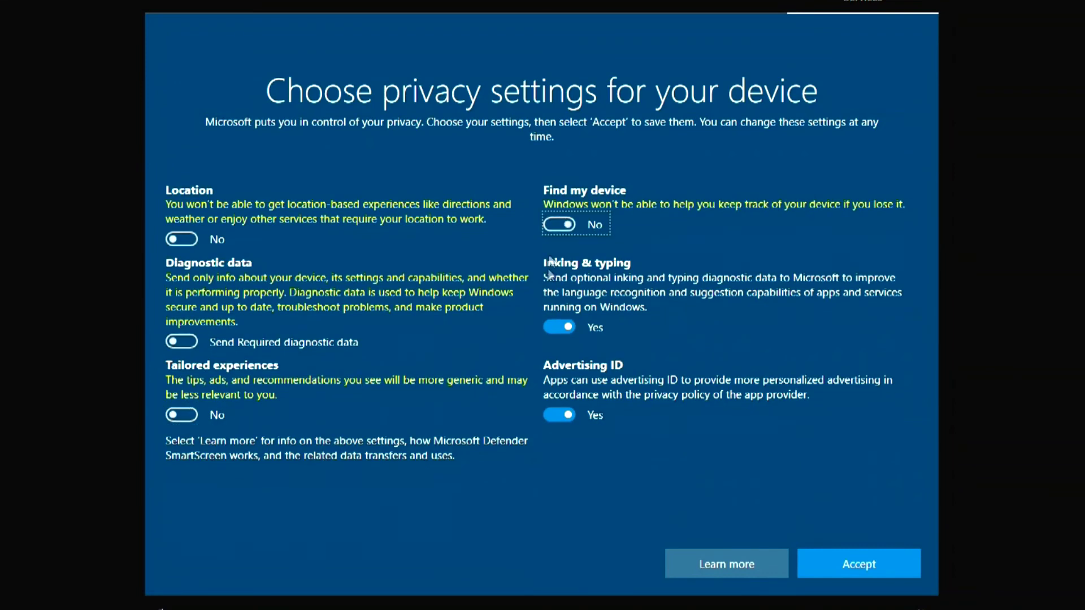
click(560, 312)
click(551, 416)
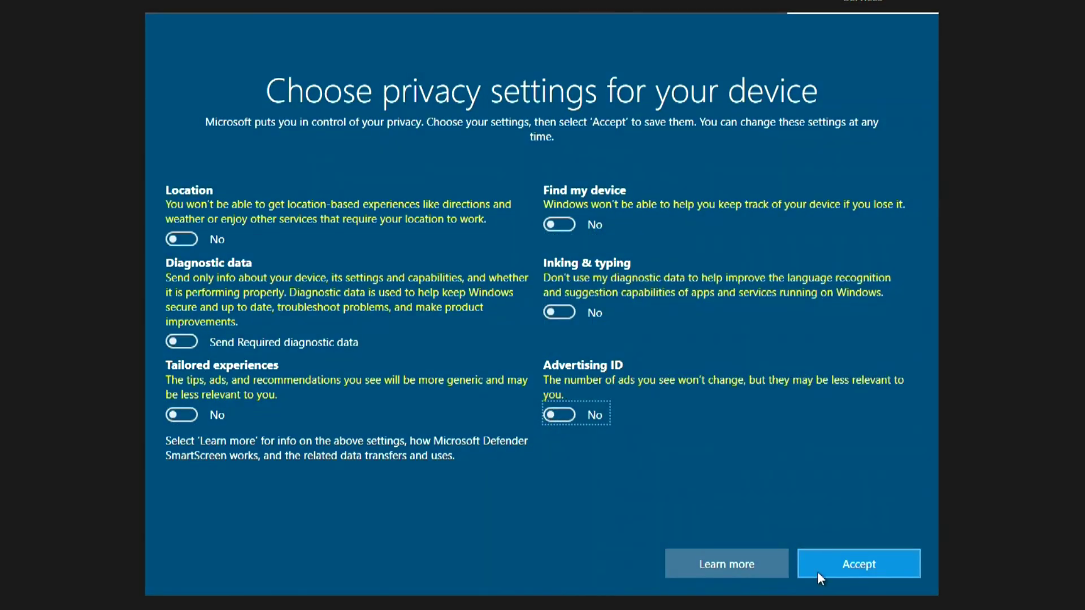
click(818, 573)
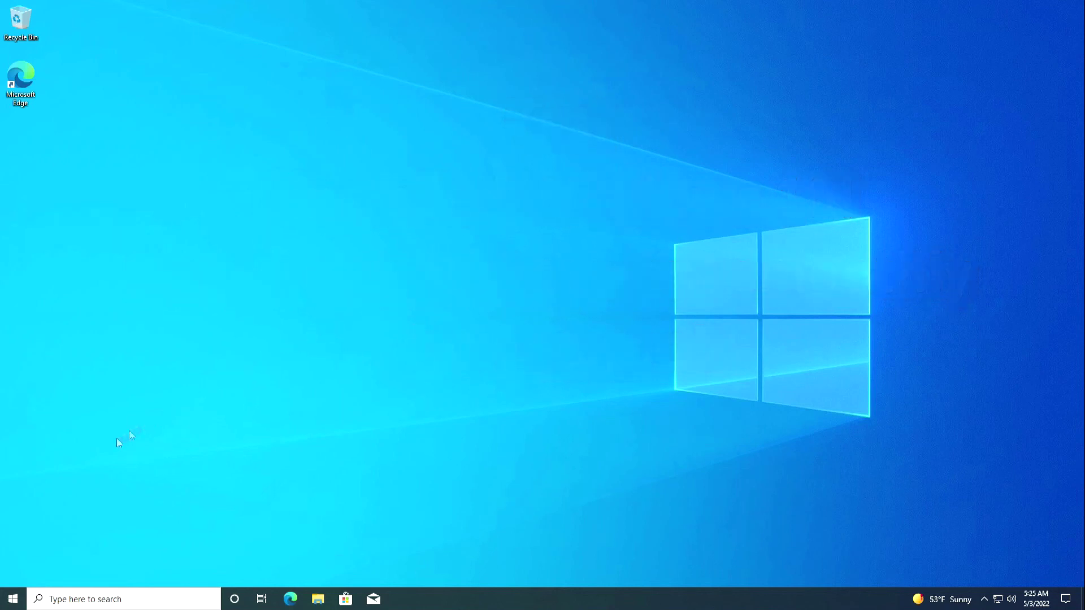
View System > About in Settings confirming Windows 10 Pro 21H2, build 19044.1288, then close it
click(14, 598)
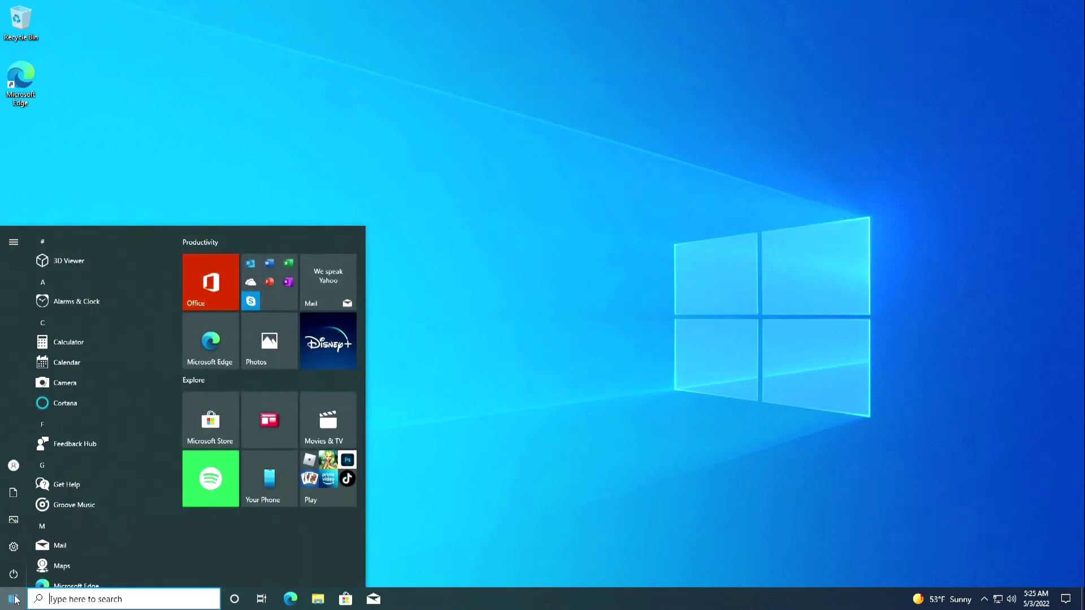
scroll(132, 410, down, 6)
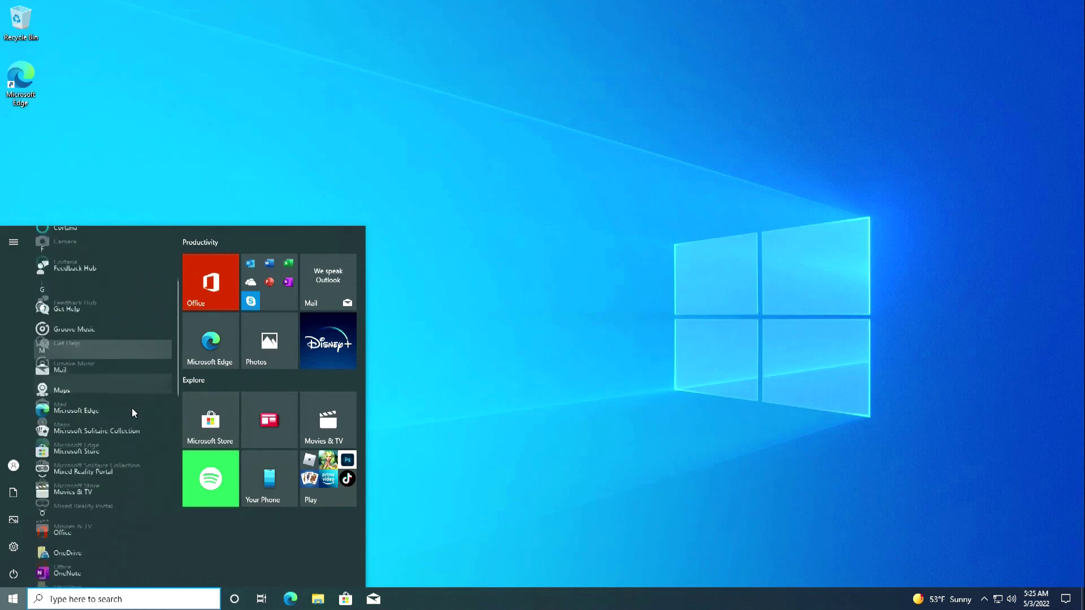
scroll(132, 409, down, 5)
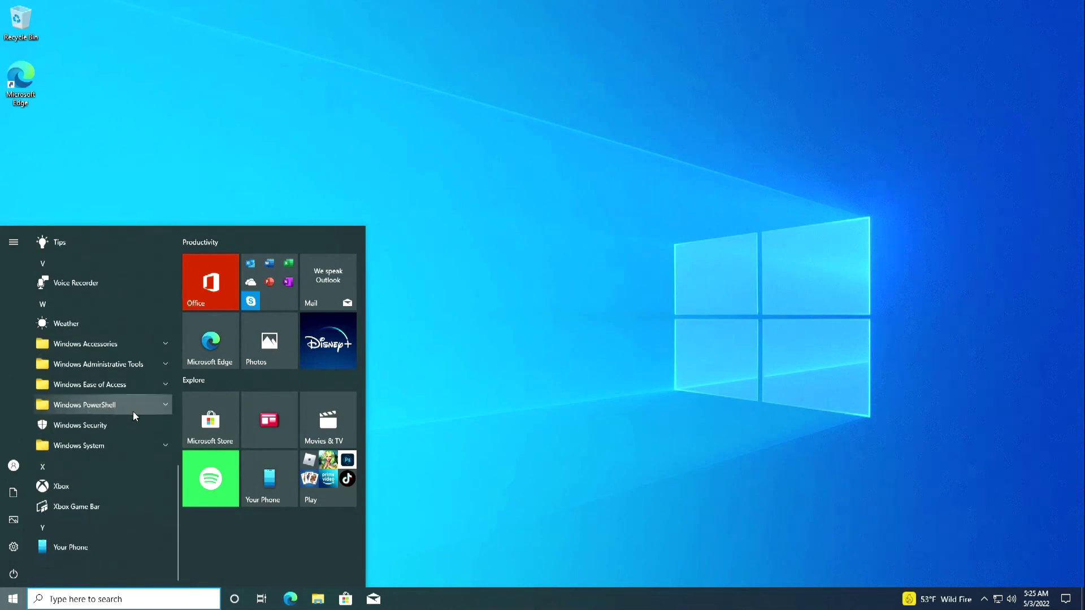
scroll(135, 417, up, 12)
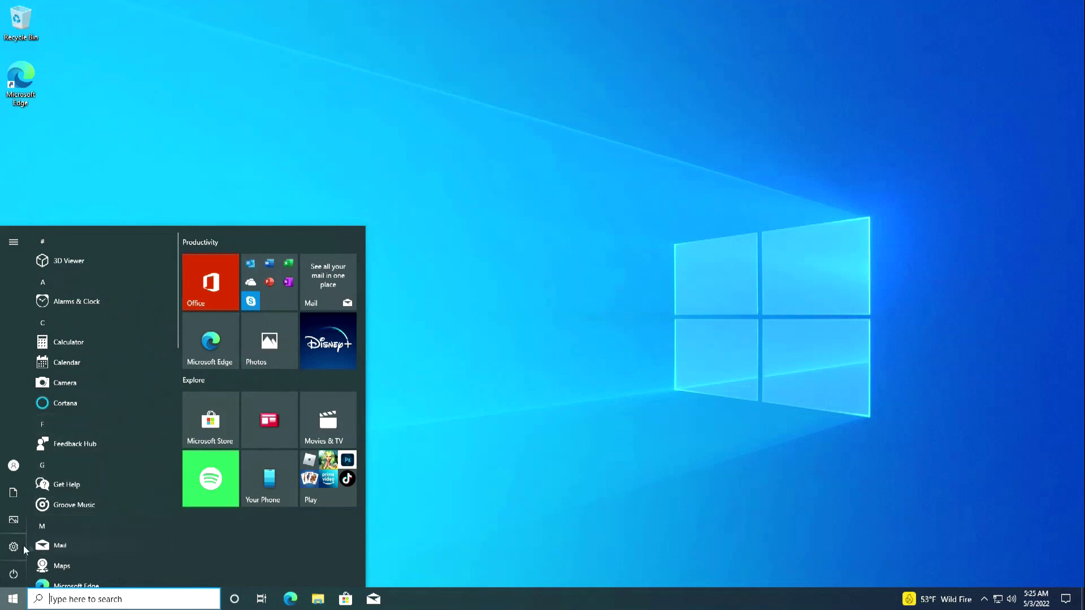
mouse_move(15, 551)
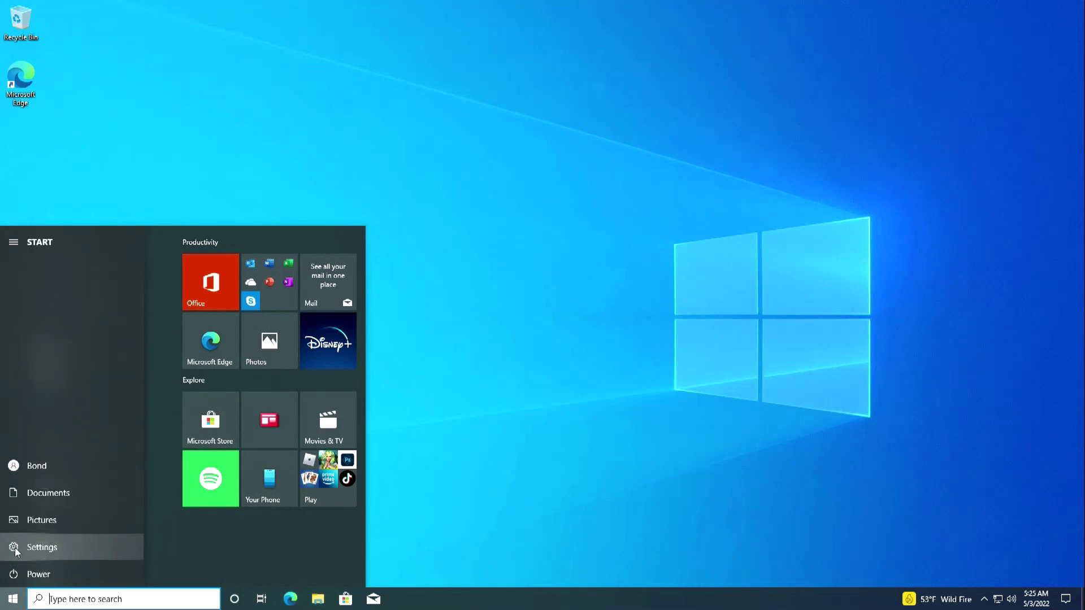
click(108, 547)
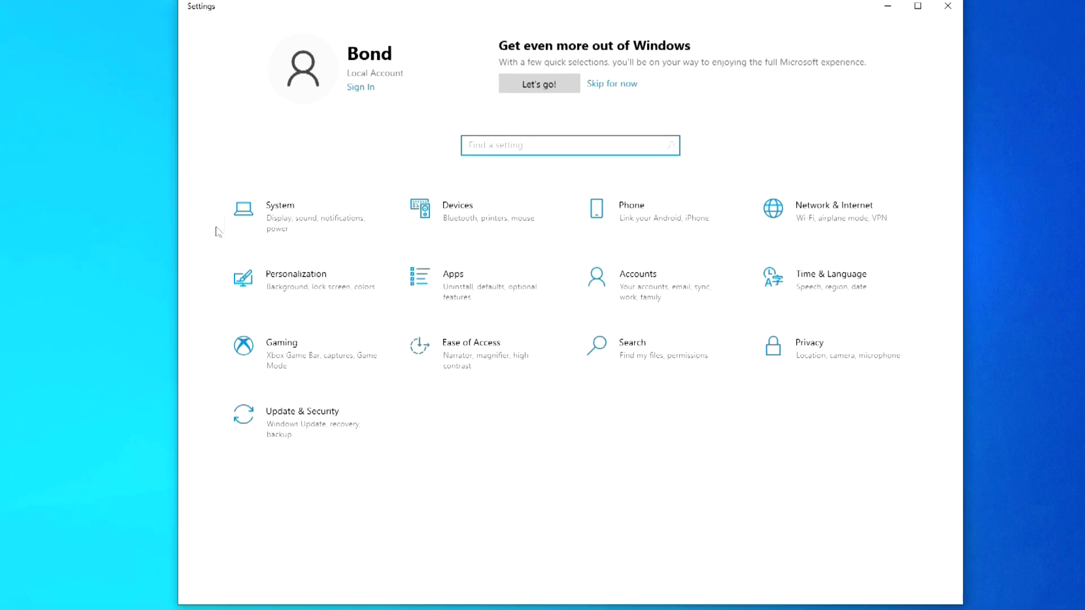
click(302, 225)
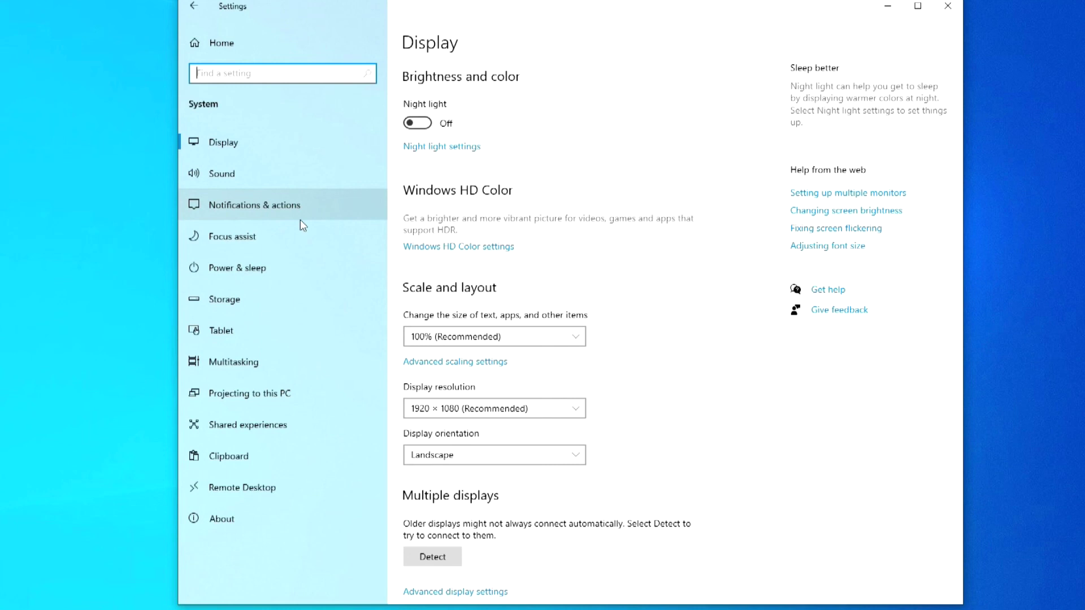
click(283, 517)
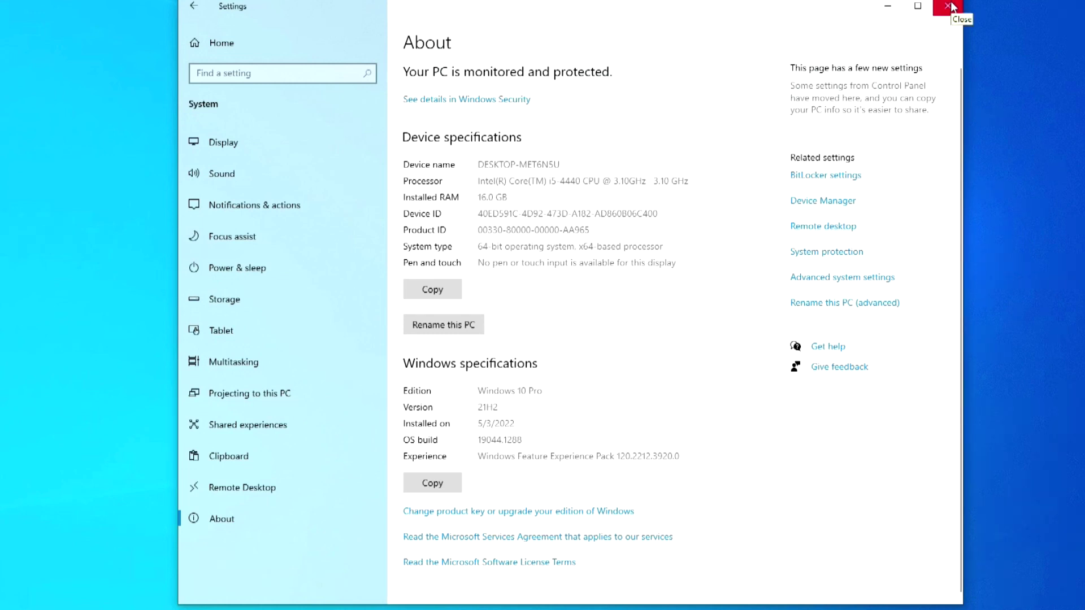
click(950, 6)
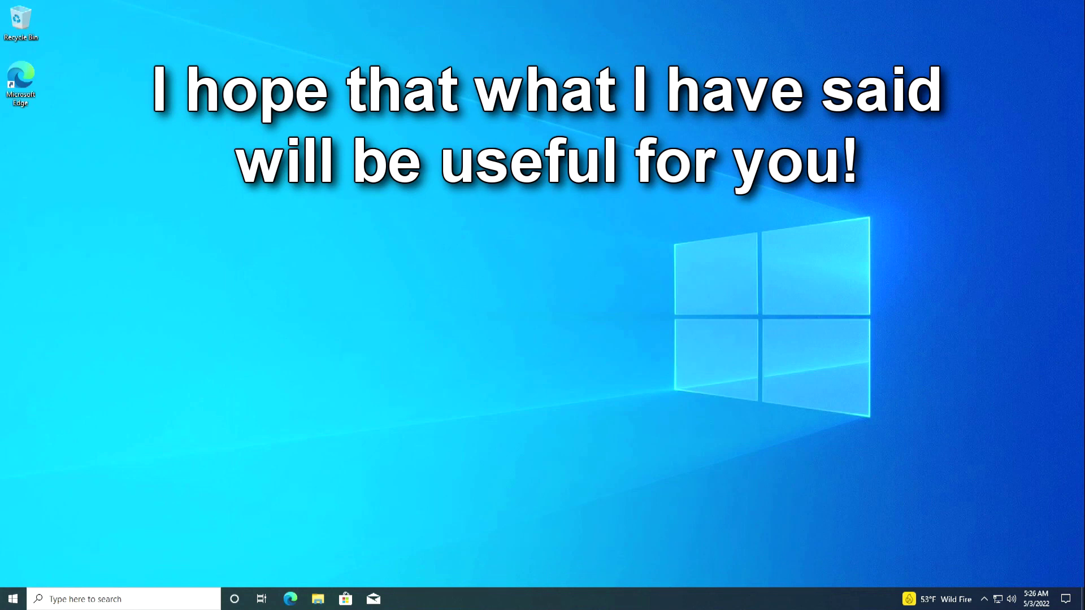